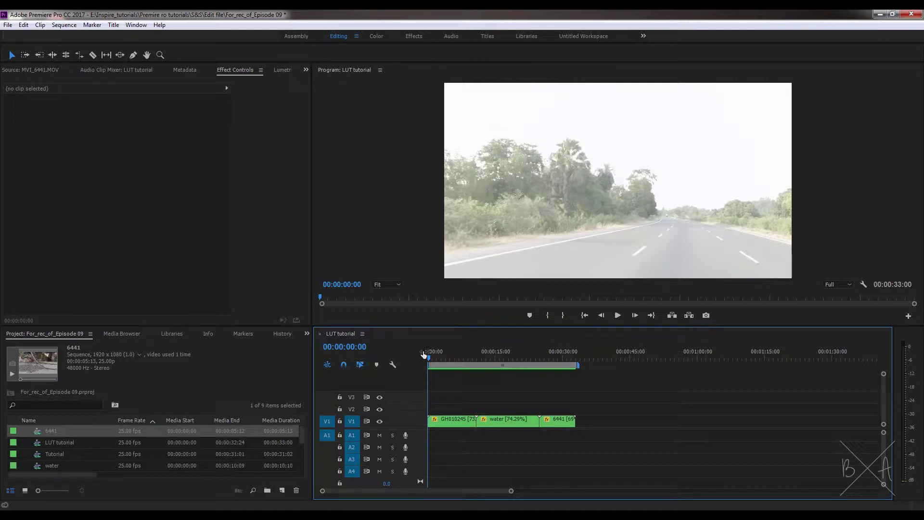
# - Move the playhead to 00:00:04:10 in the road clip and set up a still-frame export in JPEG format
pyautogui.press('space')
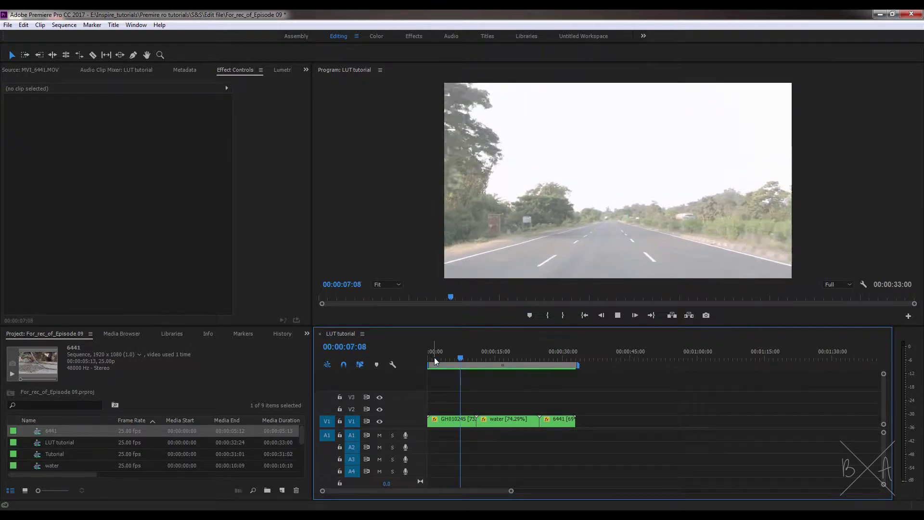
pyautogui.moveTo(435, 357); pyautogui.dragTo(449, 361)
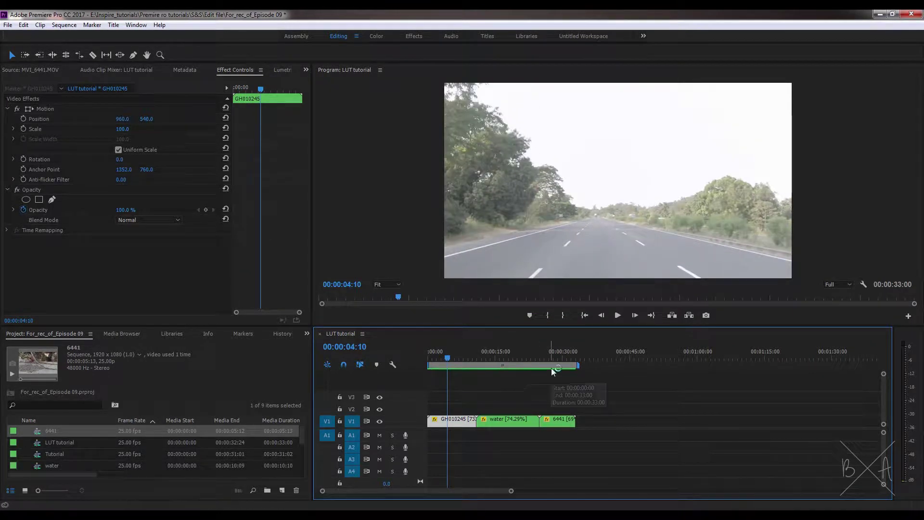
pyautogui.click(706, 315)
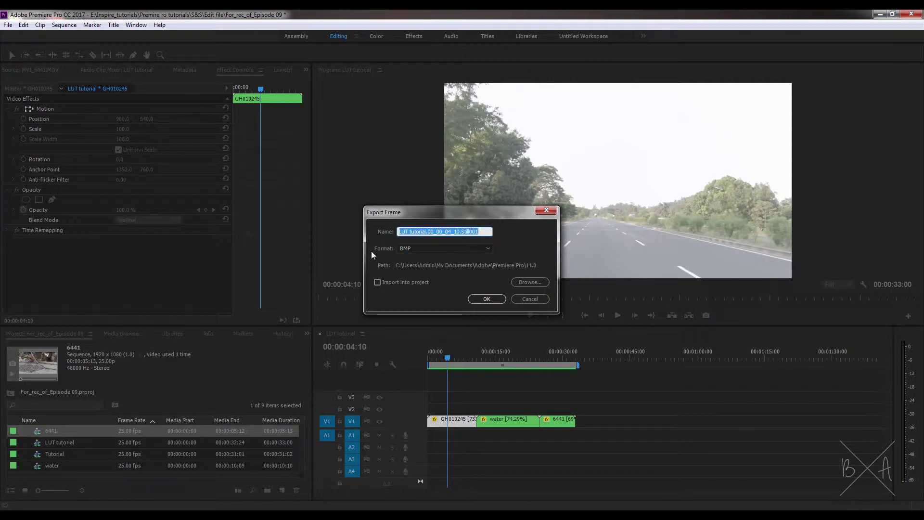
pyautogui.click(437, 249)
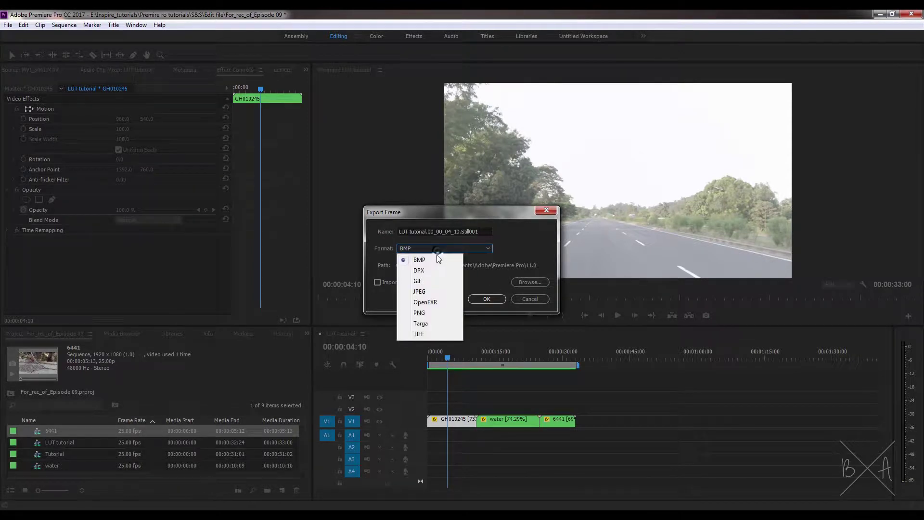
pyautogui.click(428, 292)
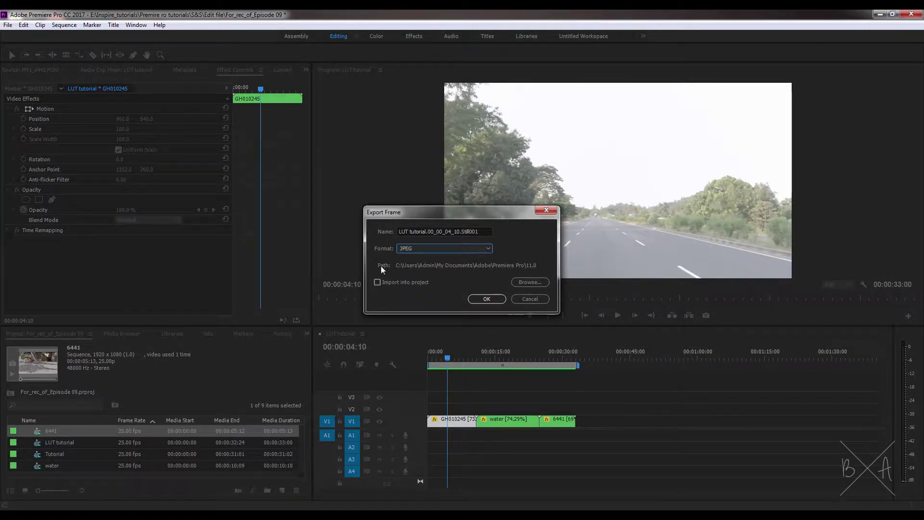
# - Set the still's destination to the LUT folder inside S&S\Input and export the frame
pyautogui.click(529, 281)
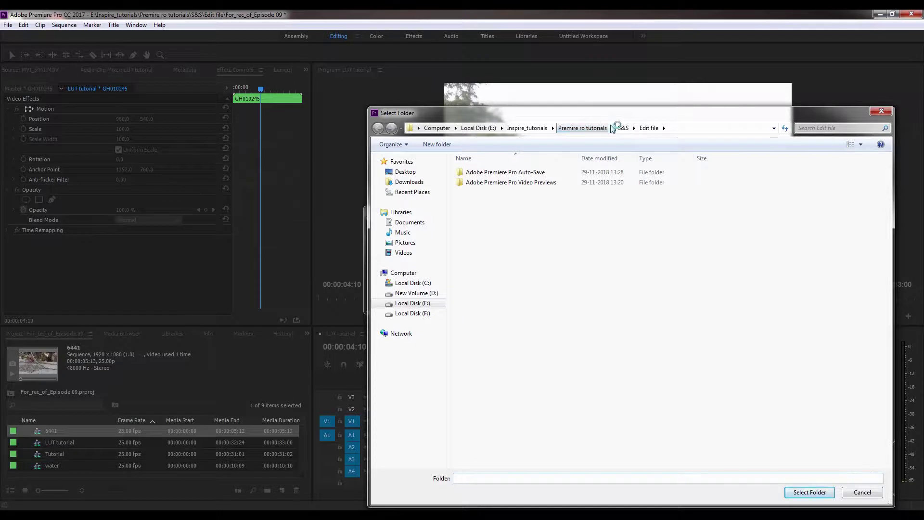
pyautogui.click(558, 129)
pyautogui.doubleClick(476, 172)
pyautogui.doubleClick(476, 182)
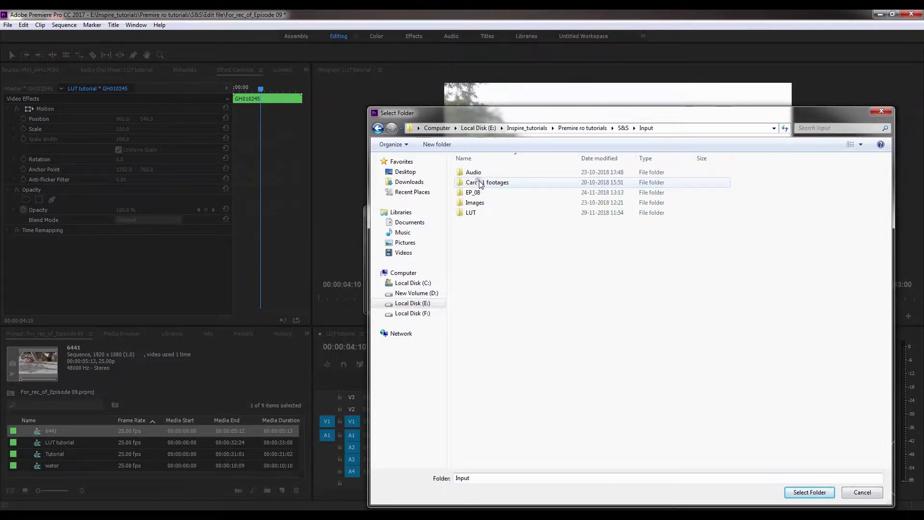
pyautogui.doubleClick(471, 213)
pyautogui.click(813, 491)
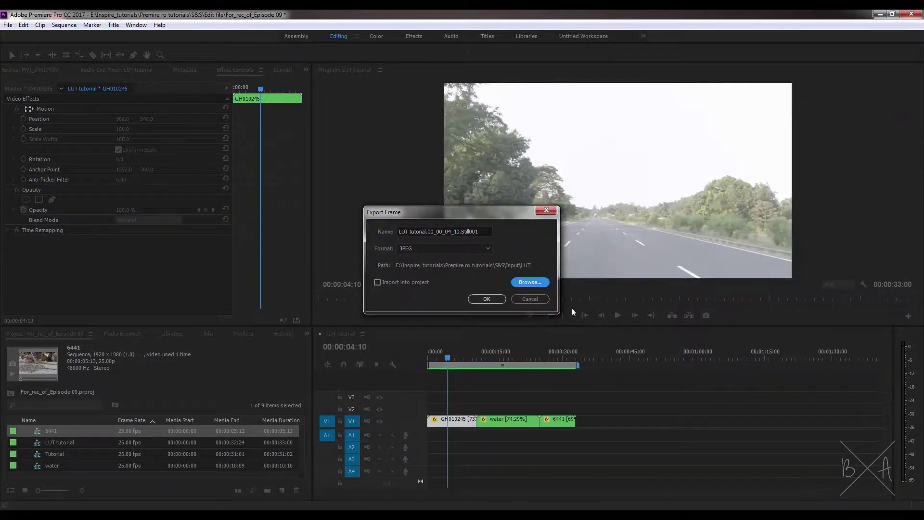
pyautogui.click(487, 298)
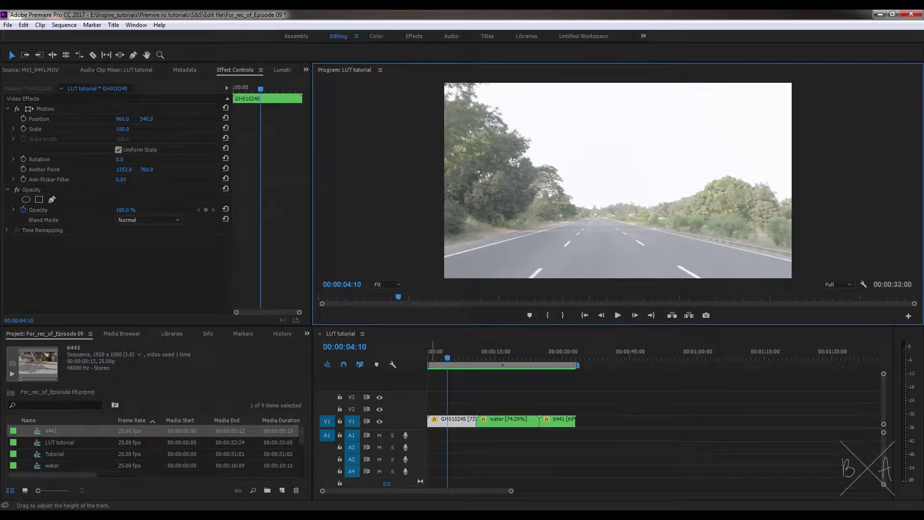
# - Switch to Photoshop with the exported road still and add a Curves adjustment layer above it
pyautogui.click(60, 483)
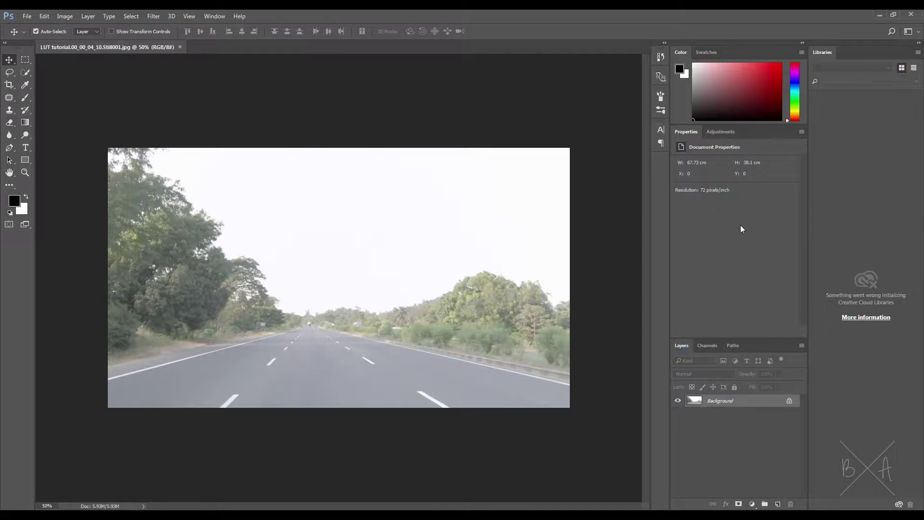
pyautogui.click(720, 132)
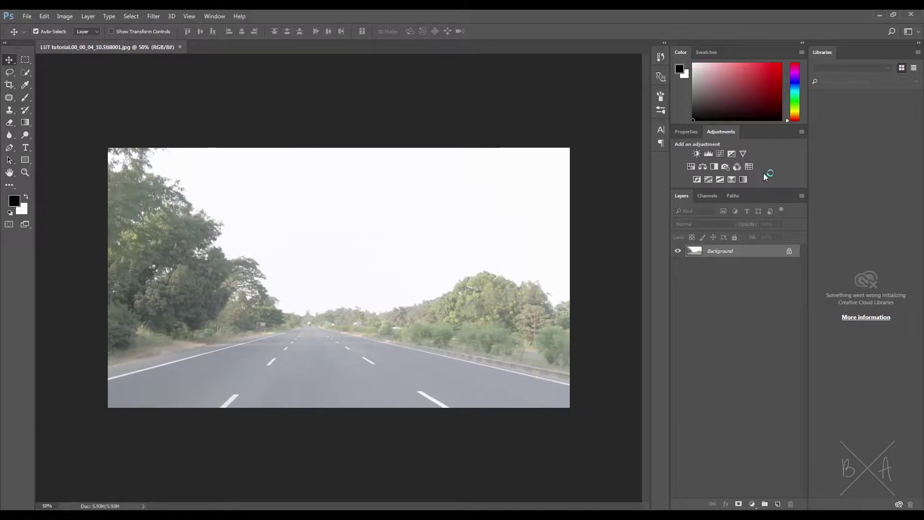
pyautogui.click(719, 154)
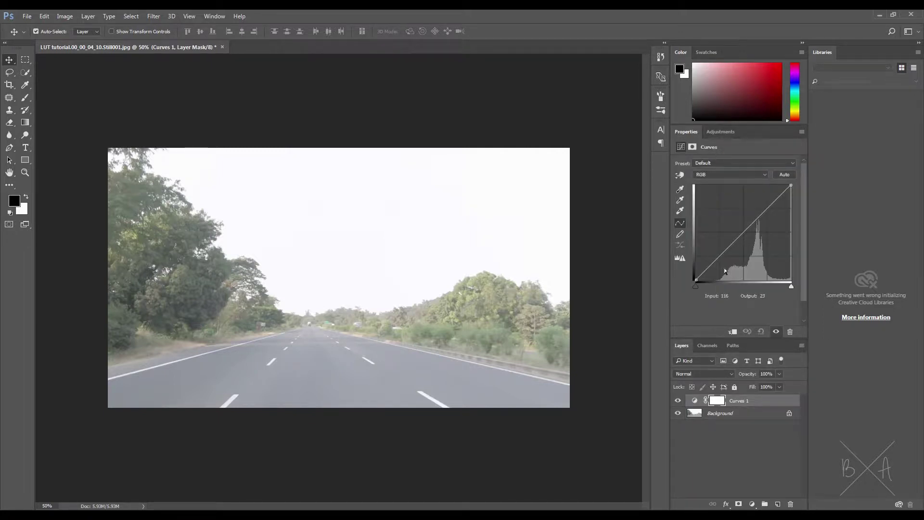
# - Darken the RGB curve by moving the black point inward, lowering the highlights and placing a shadow point at input 77, output 46
pyautogui.moveTo(696, 279); pyautogui.dragTo(708, 279)
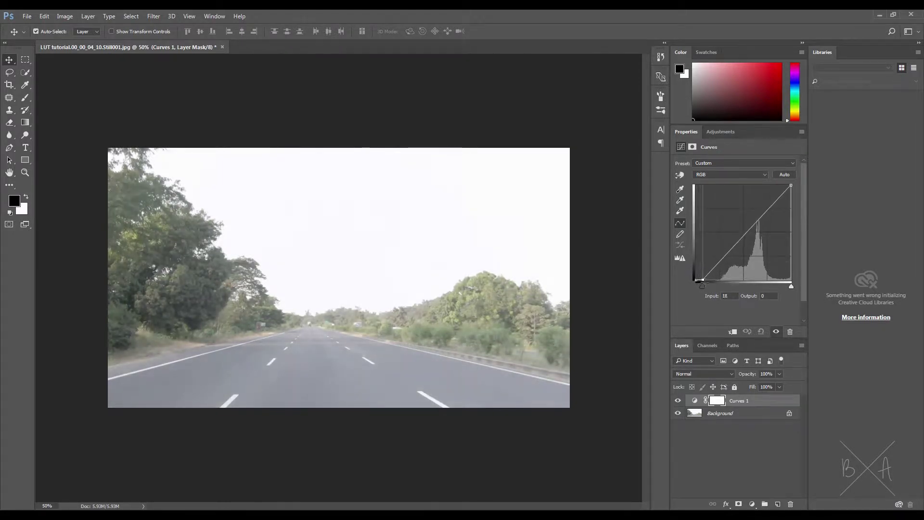
pyautogui.moveTo(791, 186); pyautogui.dragTo(769, 217)
pyautogui.moveTo(727, 261); pyautogui.dragTo(725, 263)
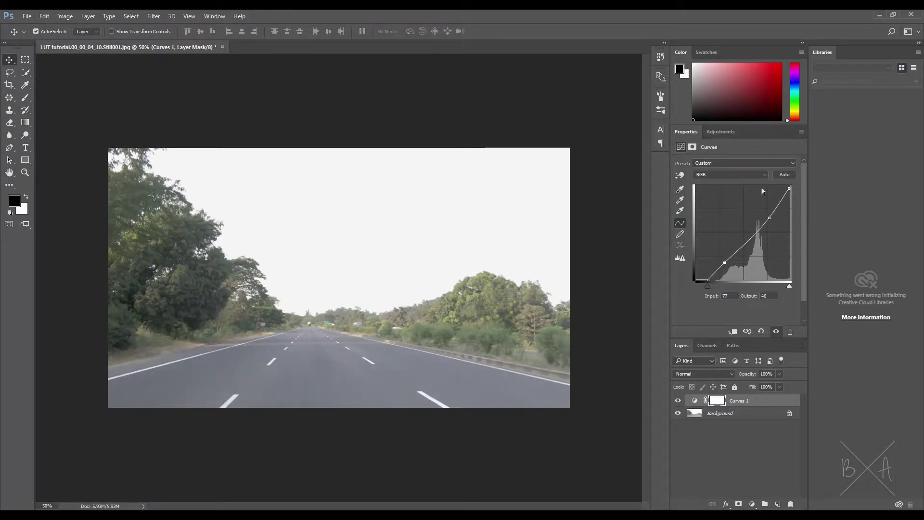
# - Shape the Red curve by lifting its black point to output about 5 and adjusting one highlight and one shadow point
pyautogui.click(729, 174)
pyautogui.click(722, 182)
pyautogui.moveTo(790, 188); pyautogui.dragTo(792, 186)
pyautogui.moveTo(696, 279); pyautogui.dragTo(696, 273)
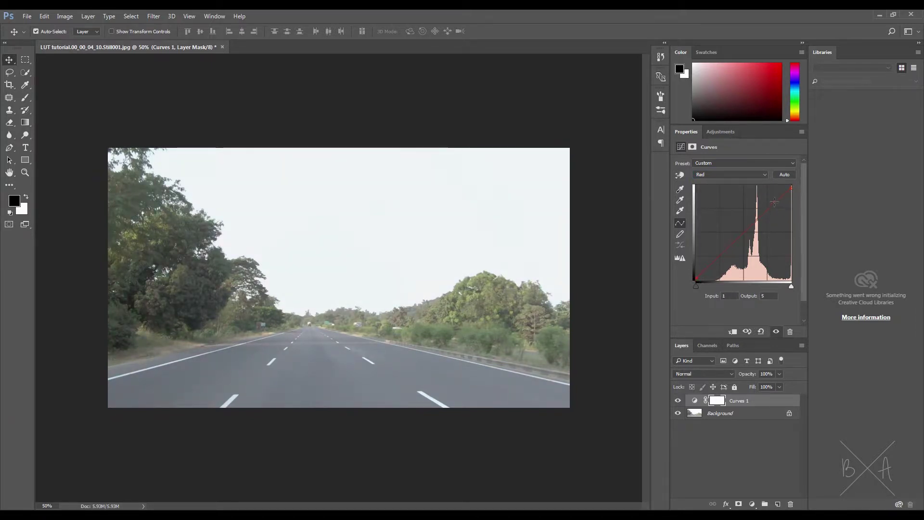
pyautogui.moveTo(774, 202); pyautogui.dragTo(773, 204)
pyautogui.moveTo(719, 258); pyautogui.dragTo(719, 262)
# - Shape the Blue curve with the black point at output 17, a lowered white point and a shadow point at input 77, output 69
pyautogui.click(741, 174)
pyautogui.click(732, 199)
pyautogui.moveTo(791, 186); pyautogui.dragTo(790, 190)
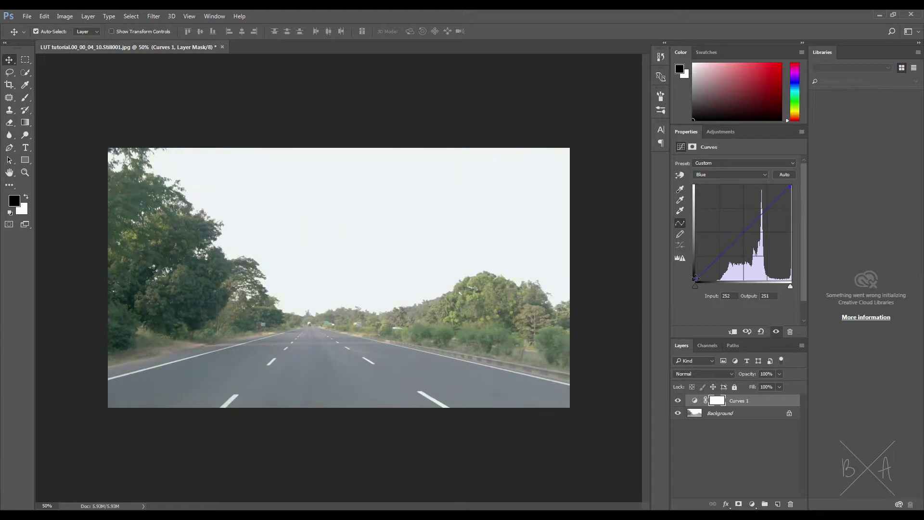
pyautogui.moveTo(695, 278); pyautogui.dragTo(695, 272)
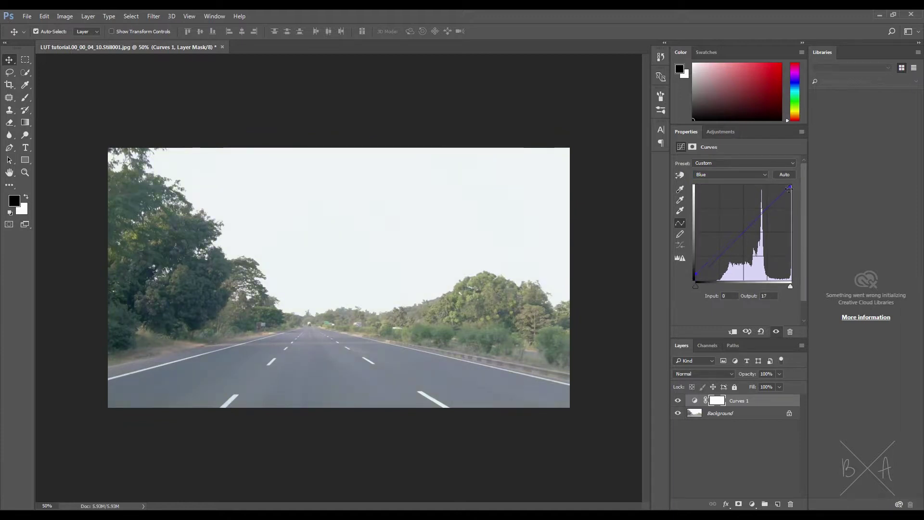
pyautogui.click(724, 253)
# - Shape the Green curve with the black point at output 14, a shadow point at input 54, output 42, and a highlight point
pyautogui.click(732, 175)
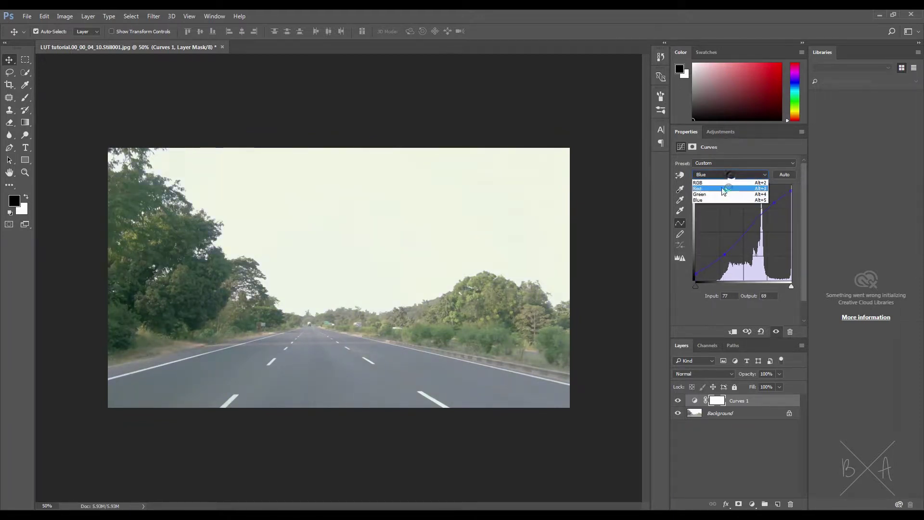
pyautogui.click(758, 193)
pyautogui.moveTo(790, 185); pyautogui.dragTo(790, 186)
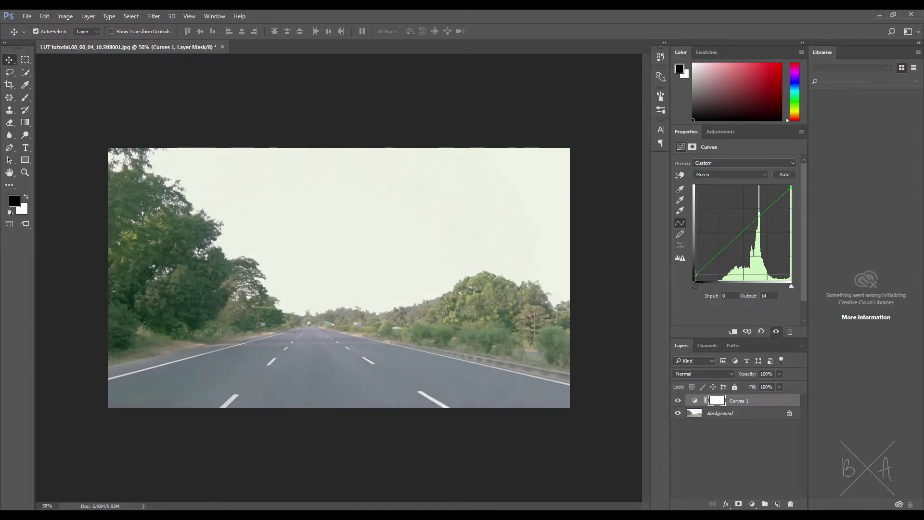
pyautogui.moveTo(695, 279); pyautogui.dragTo(716, 264)
pyautogui.click(770, 204)
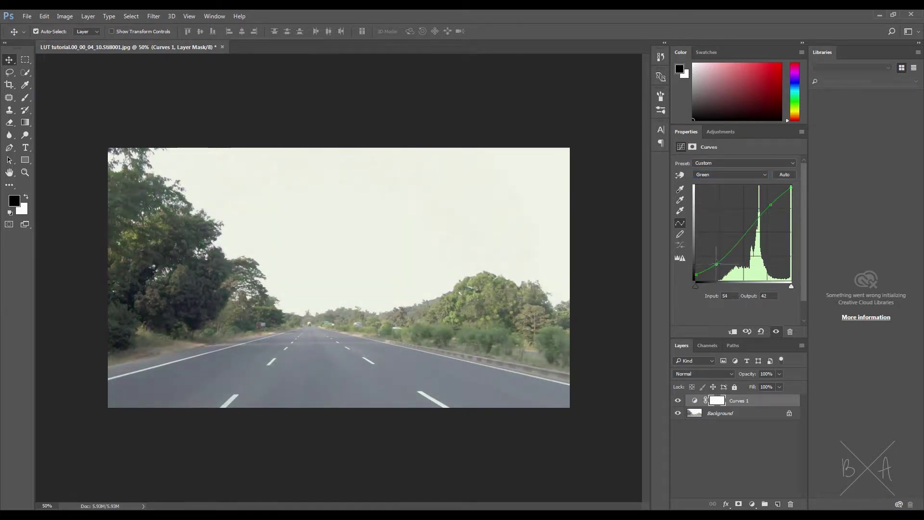
# - Add a Hue/Saturation adjustment layer with master saturation +18 and lightness -2
pyautogui.click(720, 132)
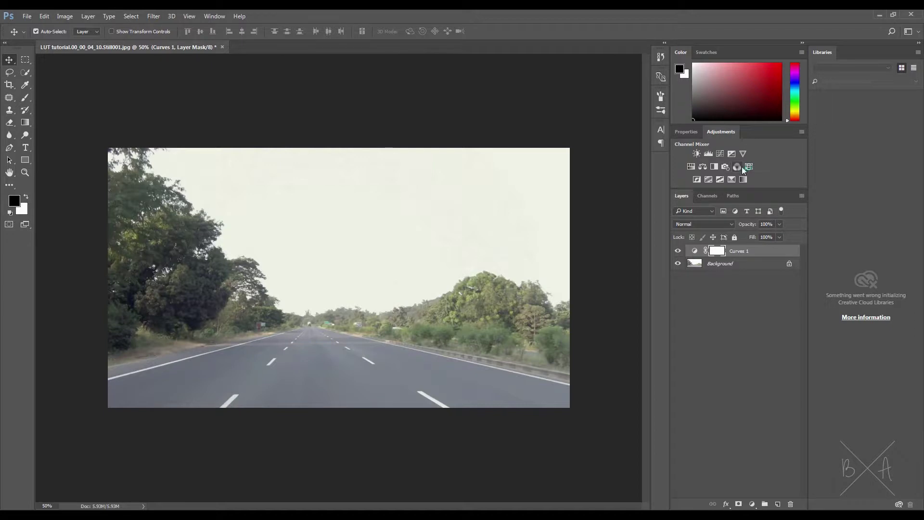
pyautogui.click(753, 504)
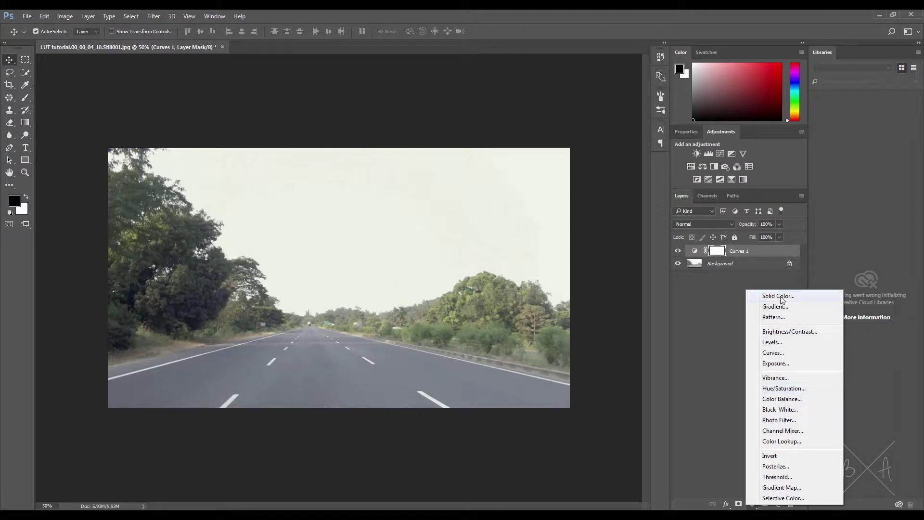
pyautogui.click(781, 388)
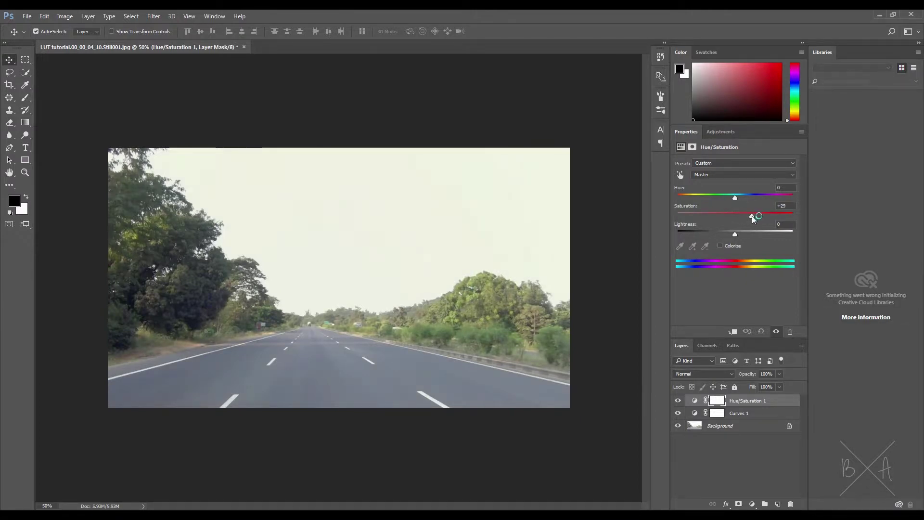
pyautogui.moveTo(753, 218); pyautogui.dragTo(734, 234)
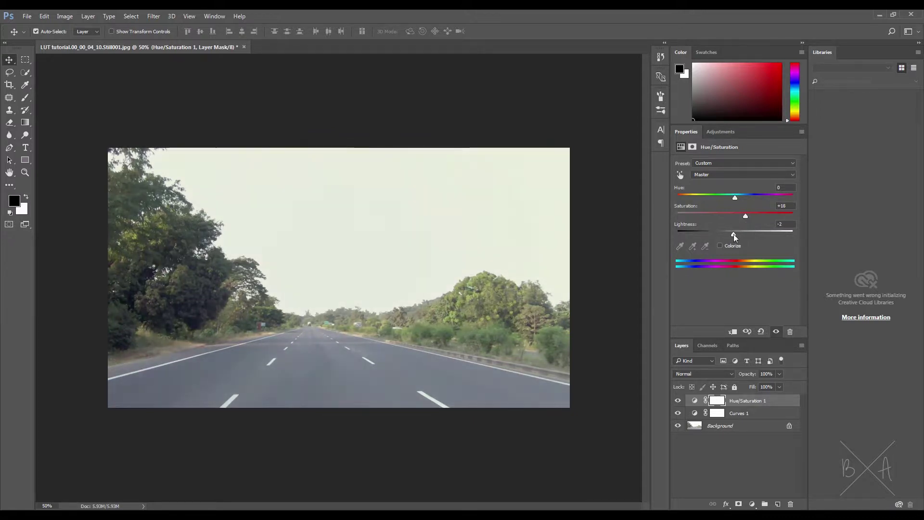
# - Set the Greens range to hue -6 and saturation +33, then return the Hue/Saturation adjustment to Master
pyautogui.click(732, 174)
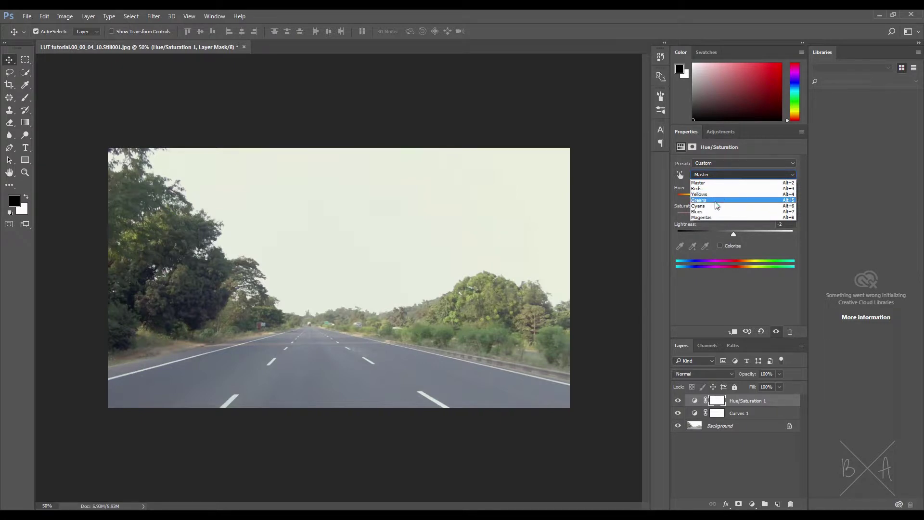
pyautogui.click(717, 200)
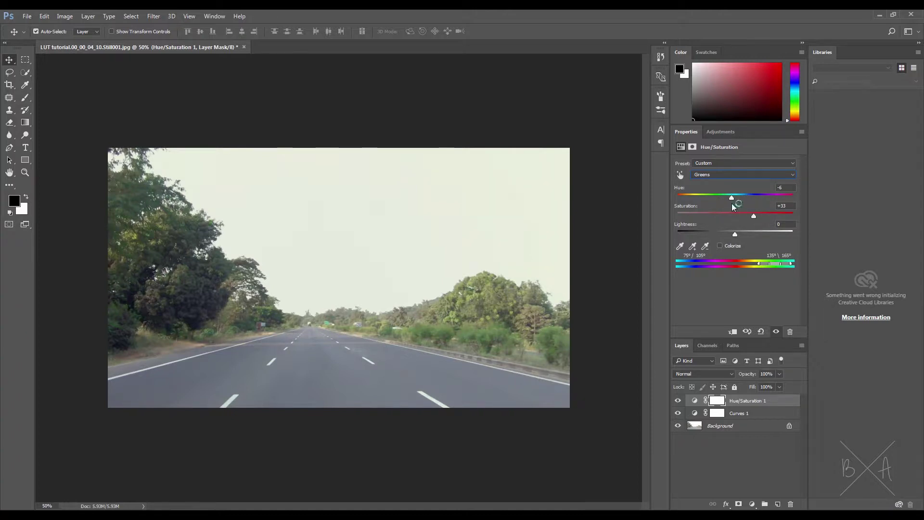
pyautogui.click(737, 174)
pyautogui.click(735, 197)
pyautogui.click(736, 174)
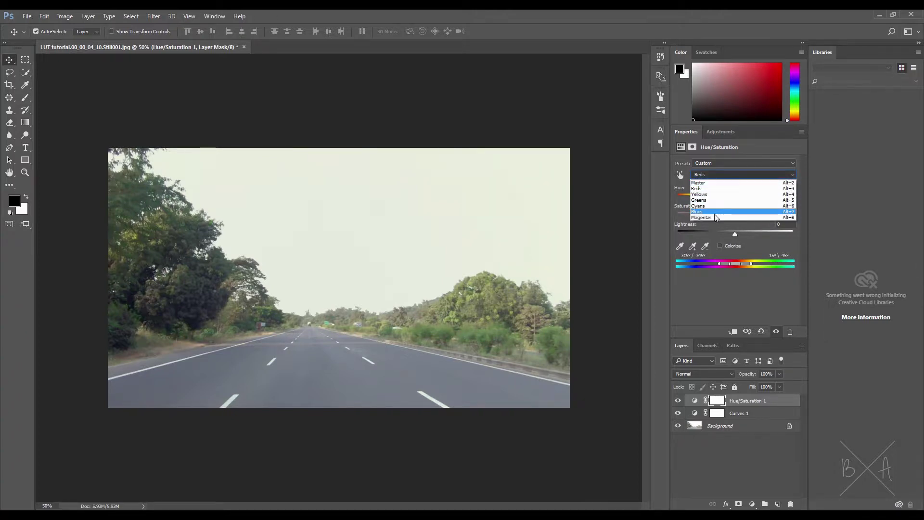
pyautogui.click(700, 184)
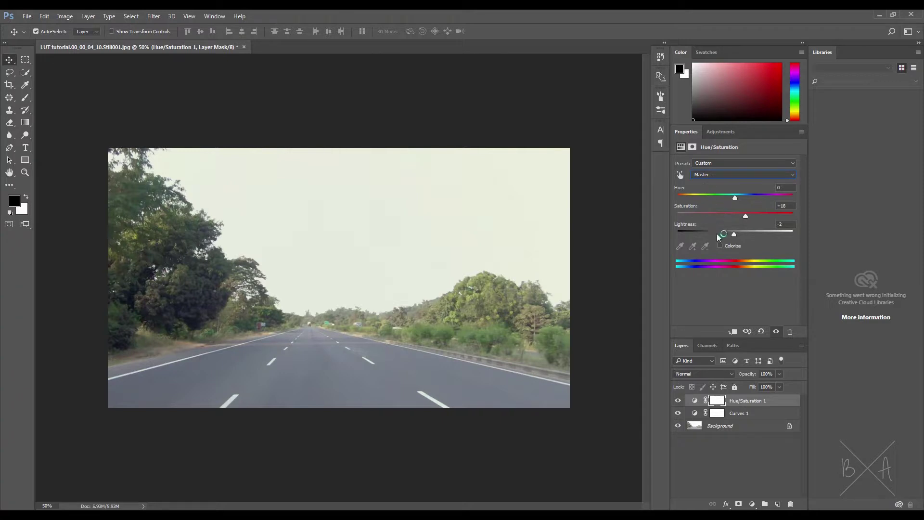
# - Add a Vibrance adjustment layer with vibrance 0 and saturation +17
pyautogui.click(753, 504)
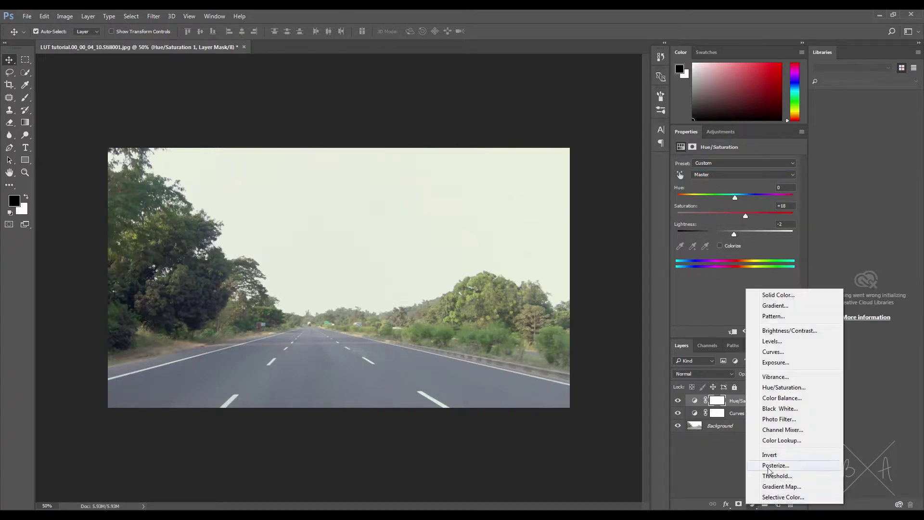
pyautogui.click(765, 376)
pyautogui.moveTo(737, 172); pyautogui.dragTo(714, 191)
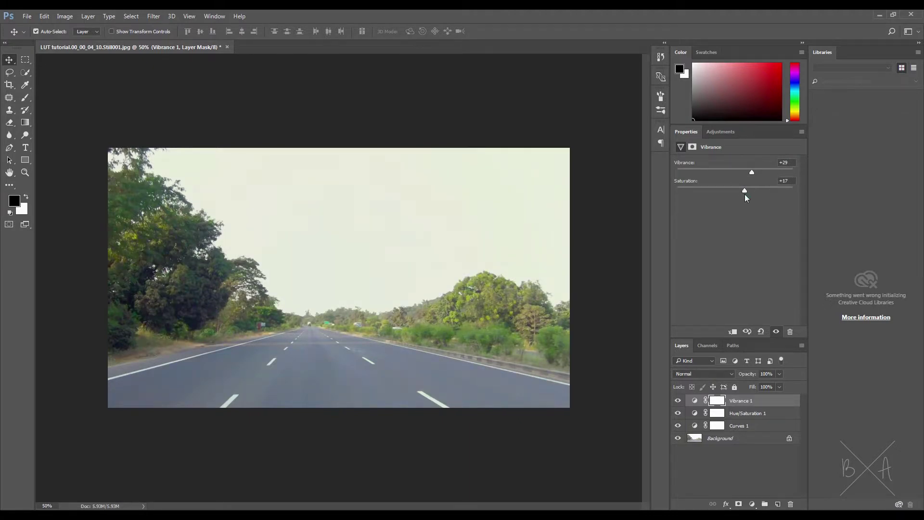
# - Add a Levels adjustment layer with input levels 16, 0.86 and 255 and output levels 10 to 255
pyautogui.click(752, 504)
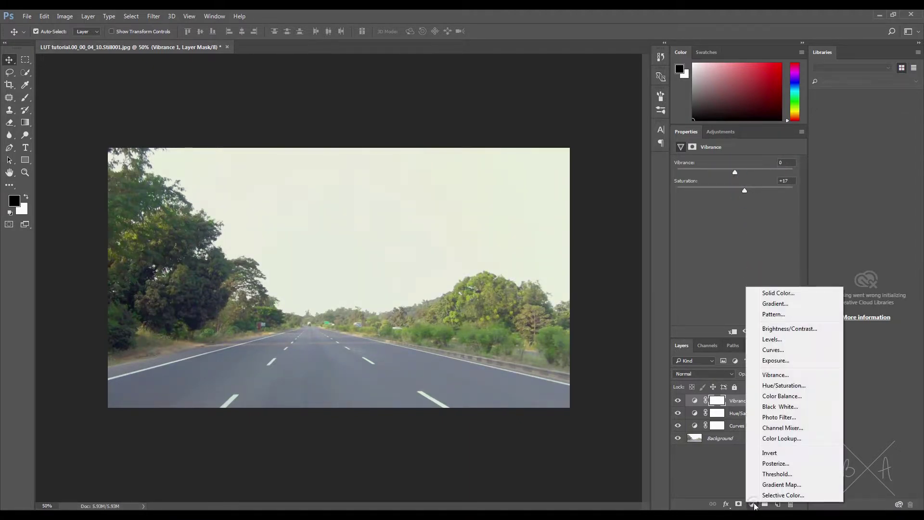
pyautogui.click(765, 338)
pyautogui.moveTo(742, 230); pyautogui.dragTo(693, 258)
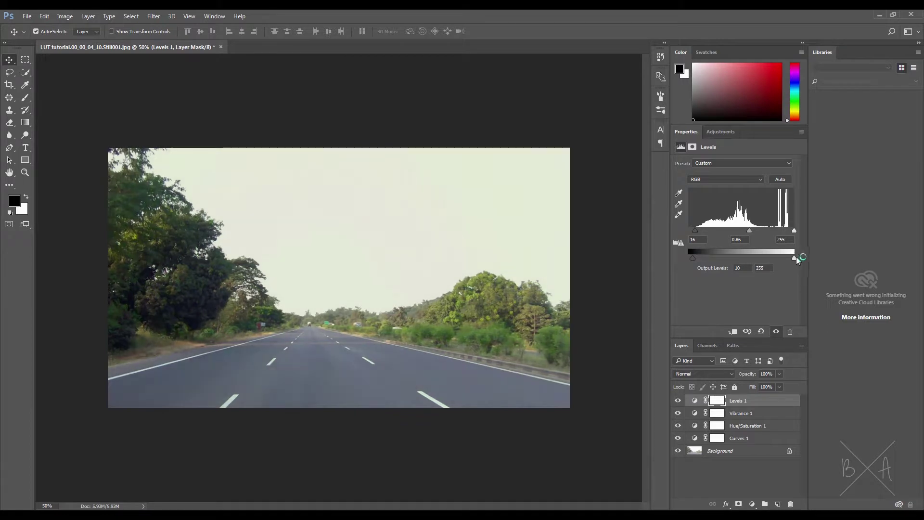
# - Select the Levels, Vibrance, Hue/Saturation and Curves adjustment layers and start a Color Lookup Tables export
pyautogui.click(732, 486)
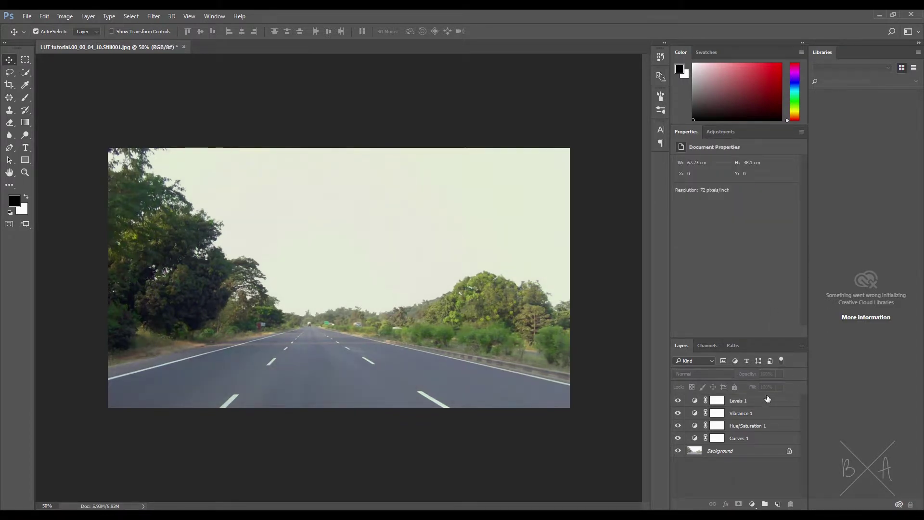
pyautogui.click(739, 402)
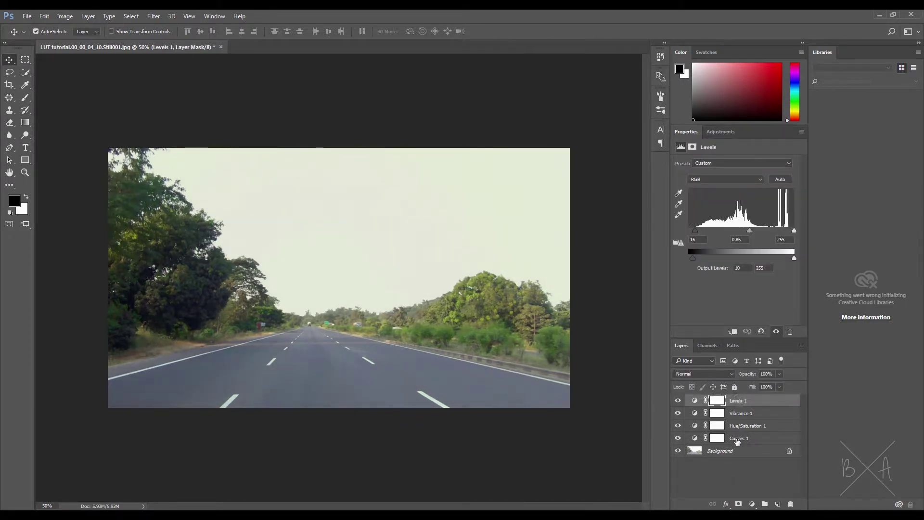
pyautogui.keyDown('shift'); pyautogui.click(740, 437); pyautogui.keyUp('shift')
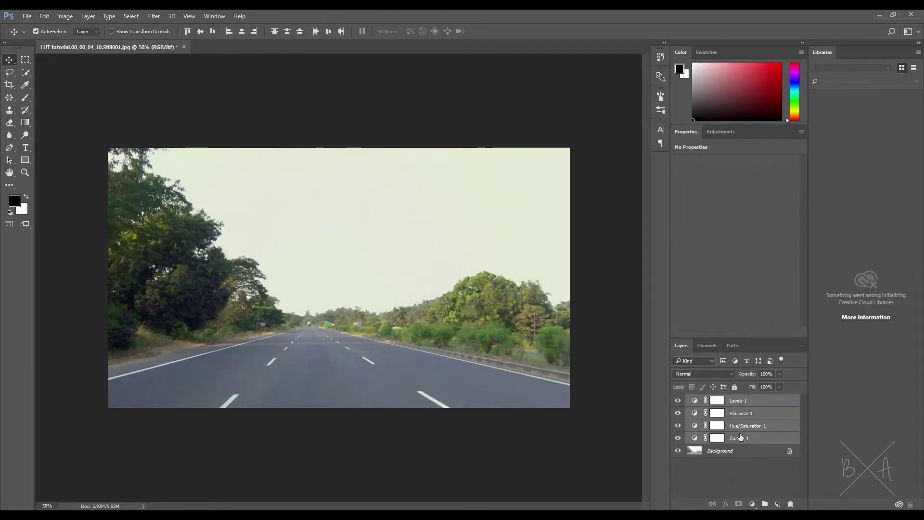
pyautogui.click(27, 17)
pyautogui.moveTo(143, 162)
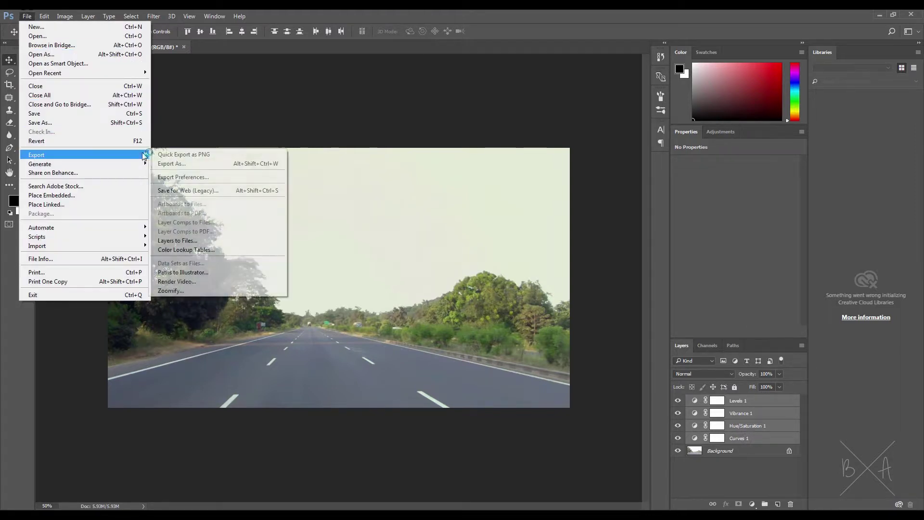
pyautogui.click(212, 249)
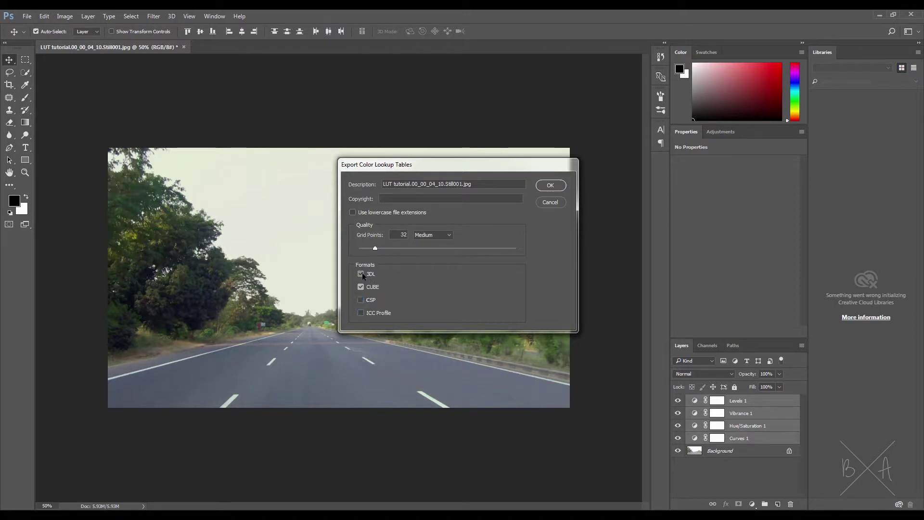
# - Export the lookup table at High quality in CUBE format only, with description "LUT 01", saving it as LUT_01 in the LUT folder
pyautogui.click(443, 236)
pyautogui.click(426, 266)
pyautogui.moveTo(469, 184); pyautogui.dragTo(331, 187)
pyautogui.write('LUT ')
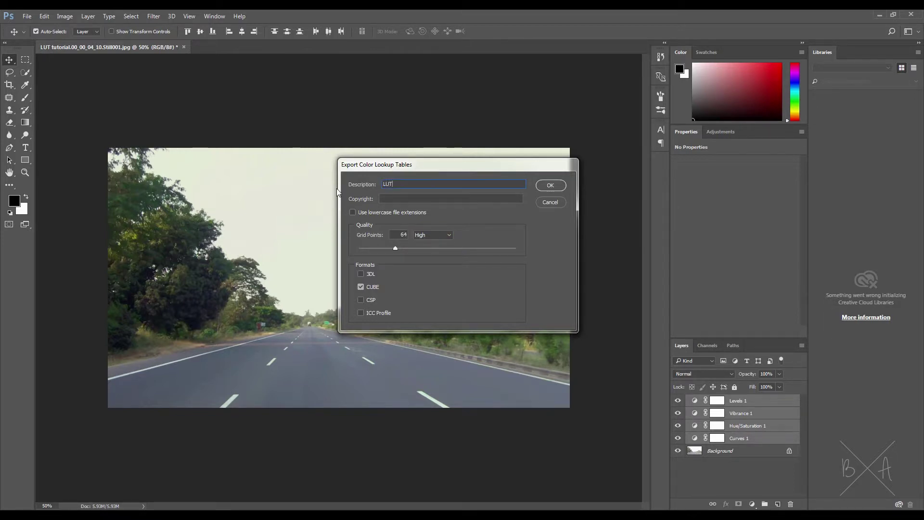
pyautogui.write('01')
pyautogui.click(548, 186)
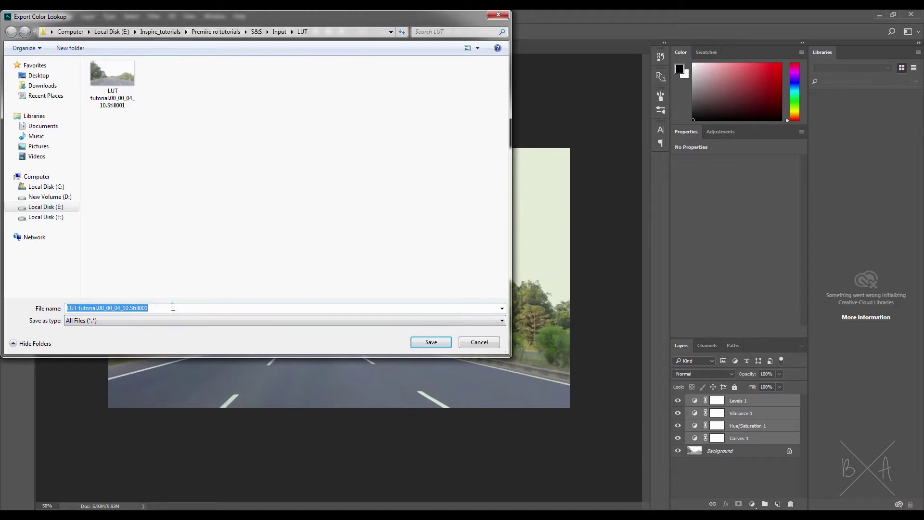
pyautogui.click(437, 345)
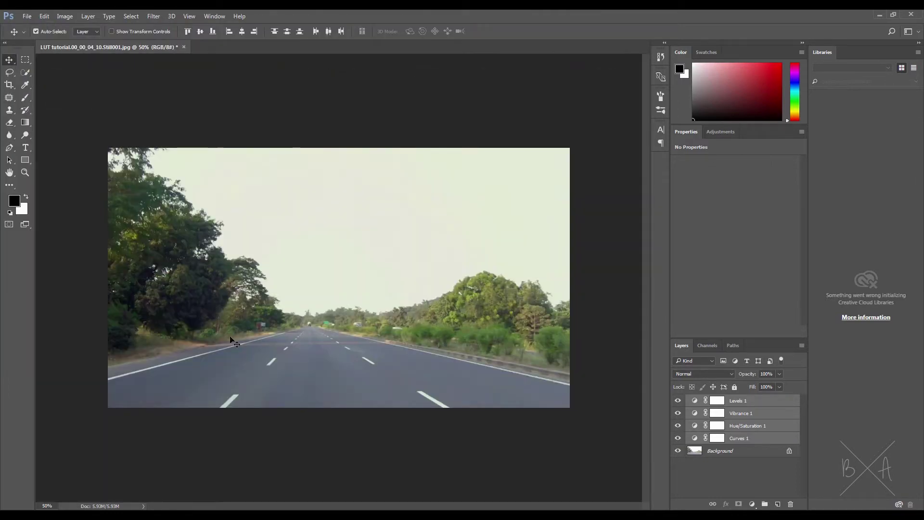
# - Check the exported LUT_01.Still001.CUBE file in the LUT folder and switch to Premiere Pro
pyautogui.click(63, 457)
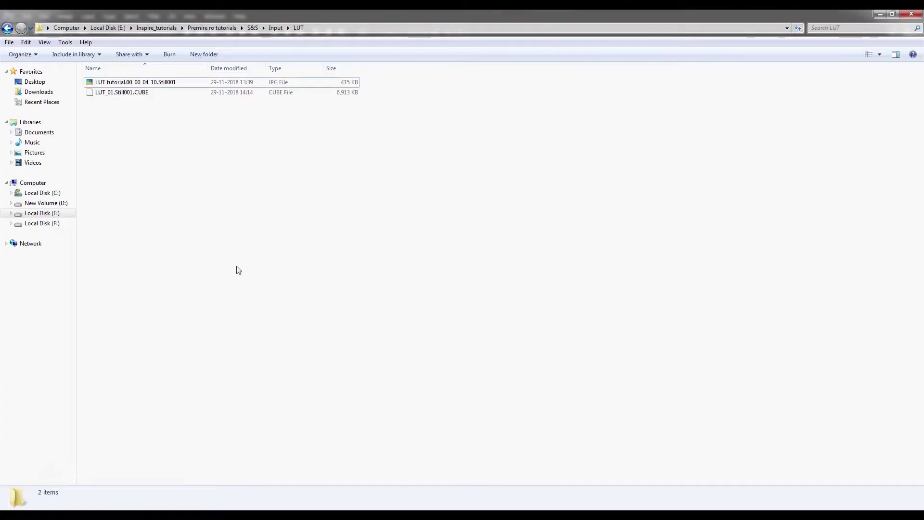
pyautogui.click(163, 95)
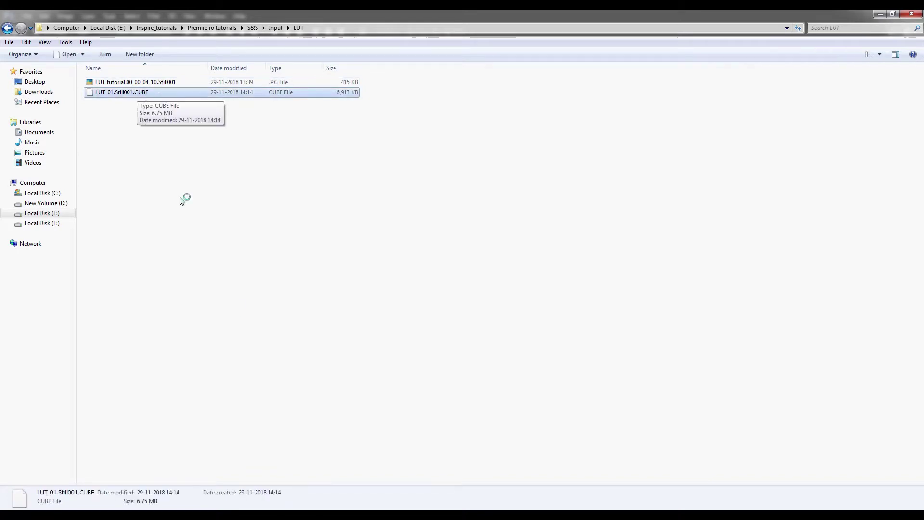
pyautogui.click(152, 509)
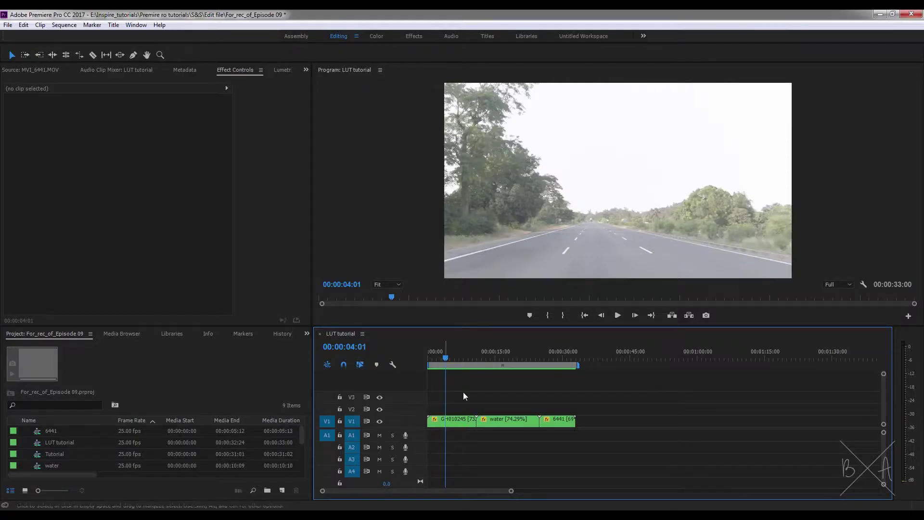
# - Find the Lumetri Color effect and apply it to the GH010245 clip in the LUT tutorial sequence
pyautogui.click(453, 423)
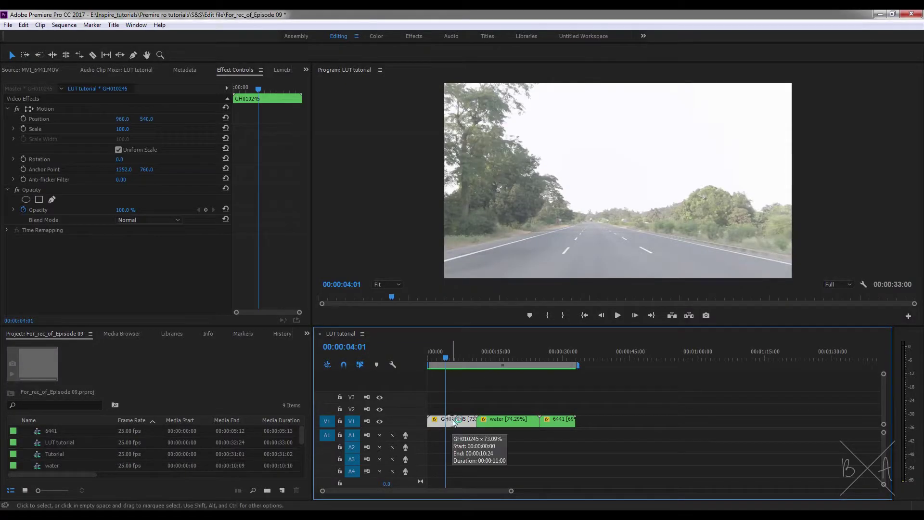
pyautogui.click(306, 333)
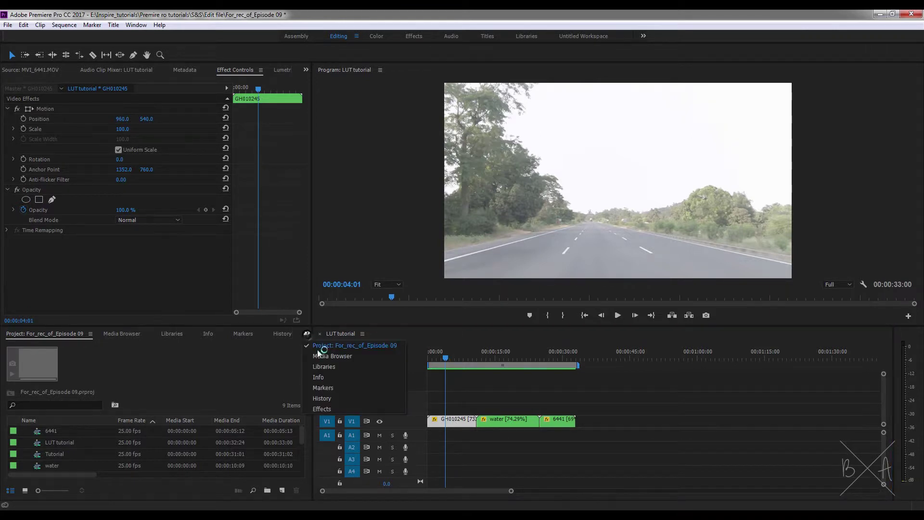
pyautogui.click(323, 412)
pyautogui.write('lumetri')
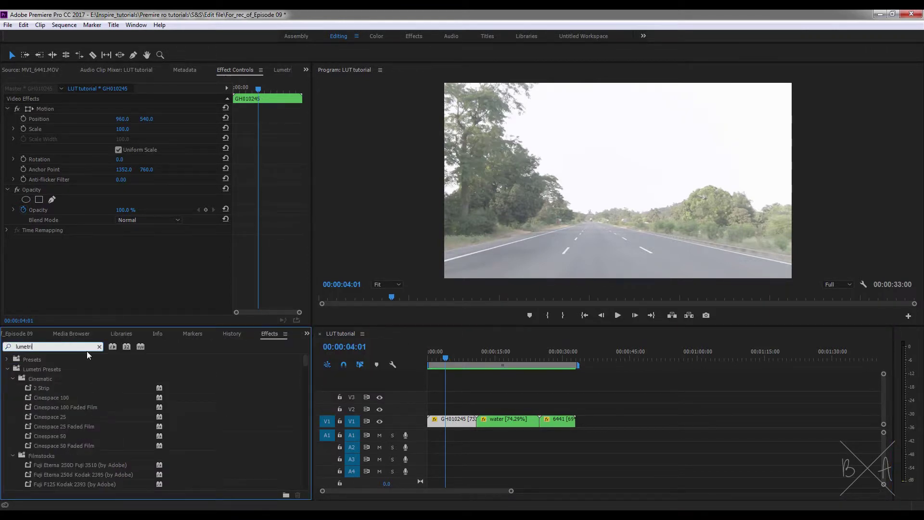
pyautogui.moveTo(306, 361); pyautogui.dragTo(278, 489)
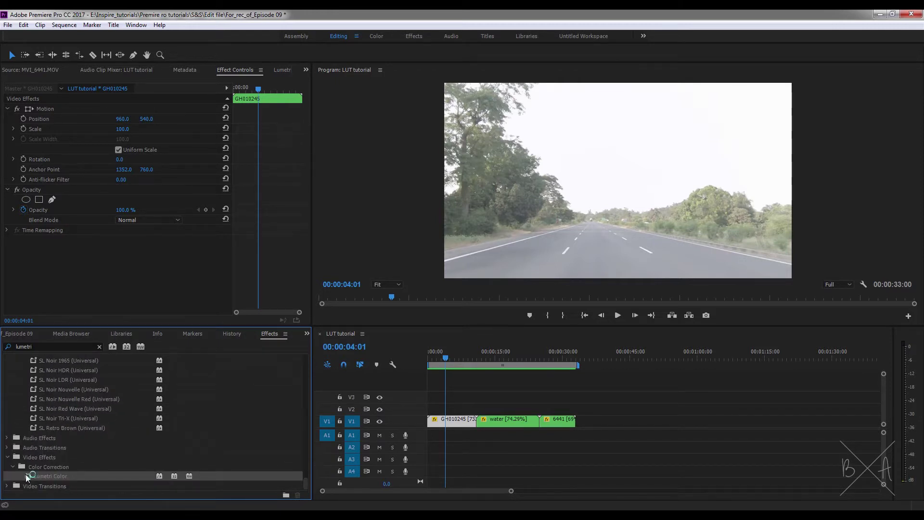
pyautogui.moveTo(28, 477); pyautogui.dragTo(434, 422)
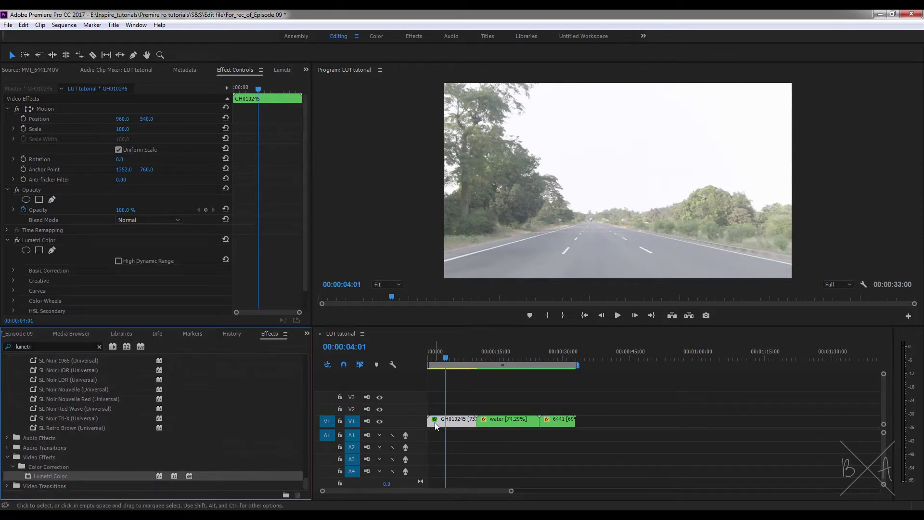
# - Load LUT_01.Still001.CUBE as the Creative look of the GH010245 clip's Lumetri Color effect
pyautogui.moveTo(308, 129); pyautogui.dragTo(305, 177)
pyautogui.click(42, 219)
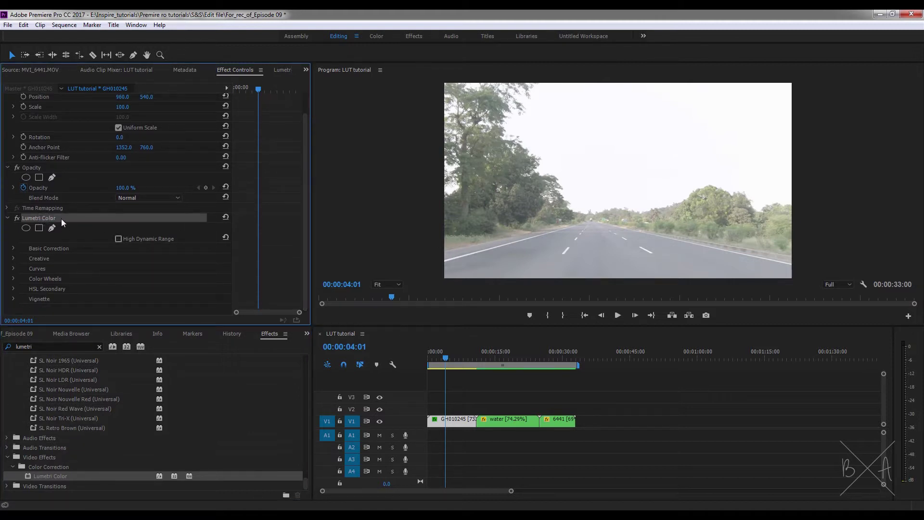
pyautogui.click(13, 258)
pyautogui.moveTo(306, 186); pyautogui.dragTo(297, 243)
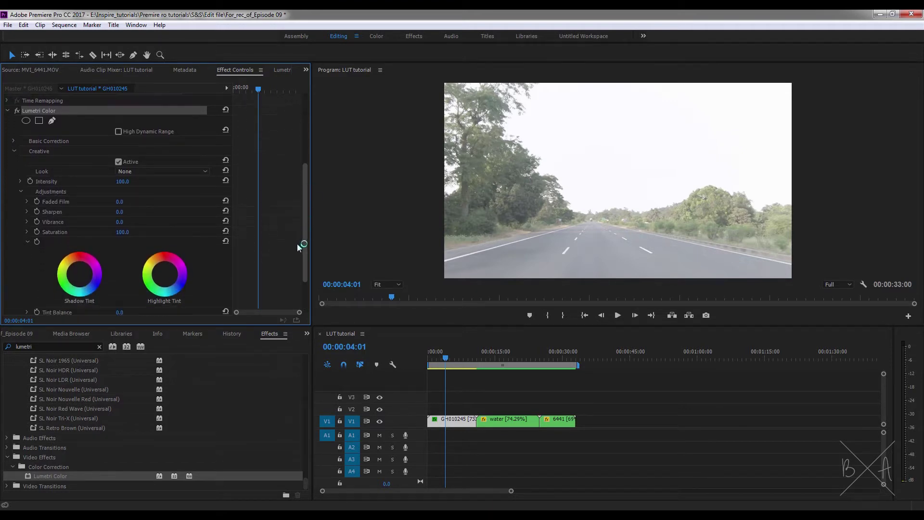
pyautogui.click(150, 172)
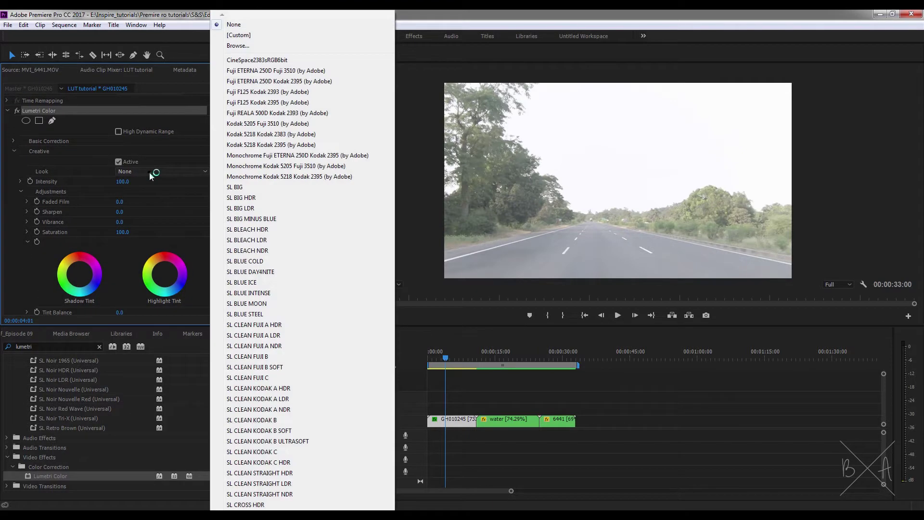
pyautogui.click(238, 47)
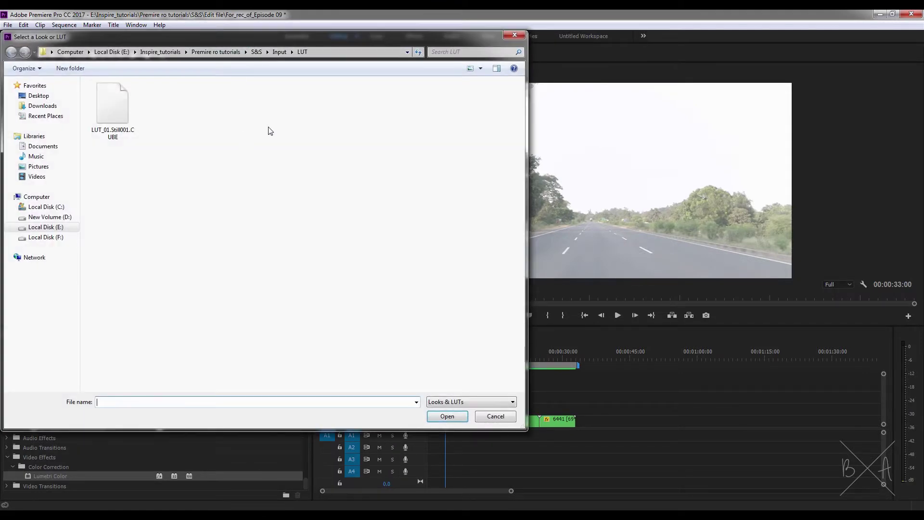
pyautogui.click(127, 100)
pyautogui.doubleClick(128, 99)
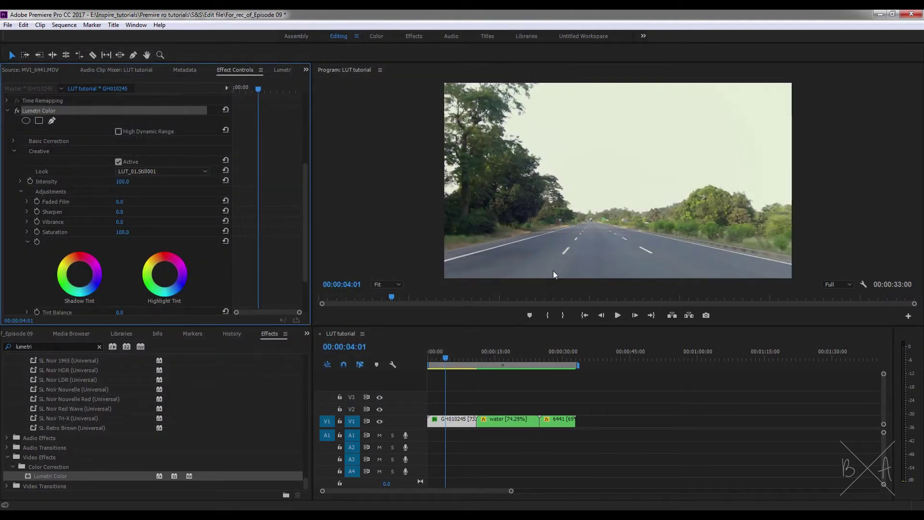
# - Play the graded GH010245 clip from the start of the sequence to review the look
pyautogui.moveTo(446, 357); pyautogui.dragTo(409, 357)
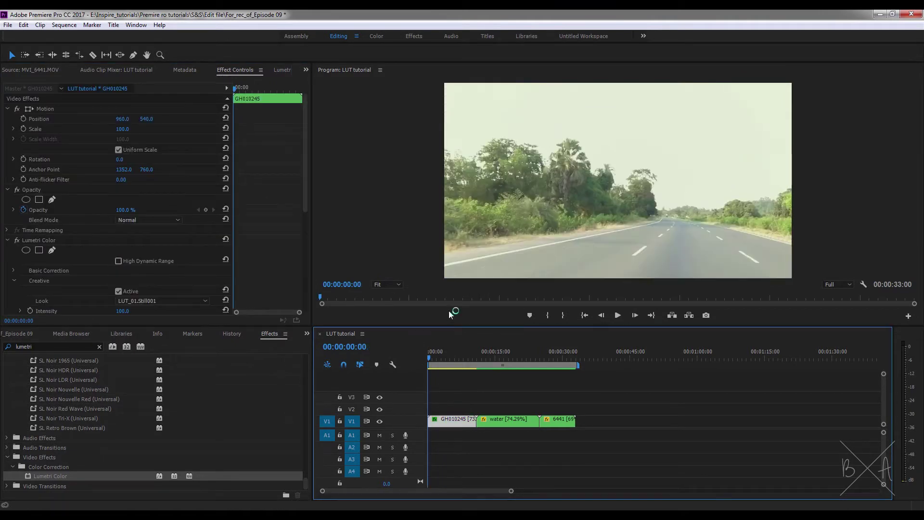
pyautogui.press('space')
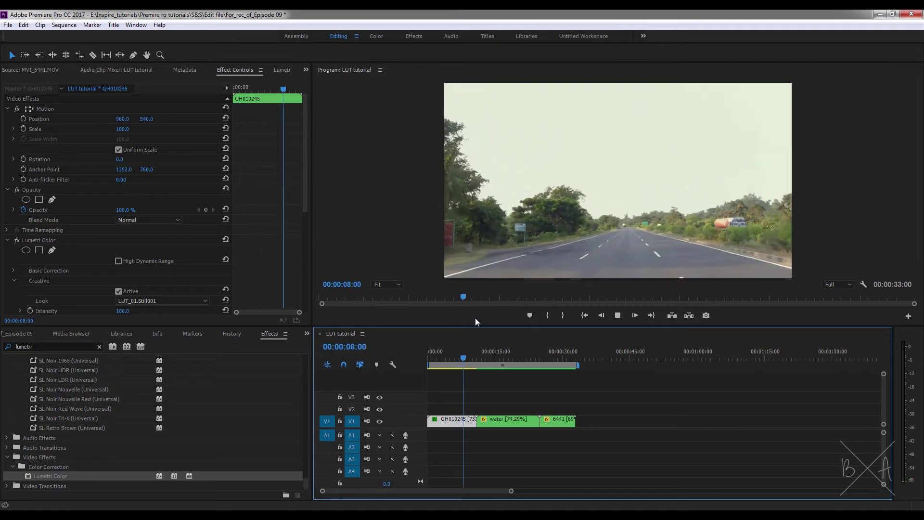
pyautogui.press('space')
# - Copy the Lumetri Color effect with the LUT onto the water and 6441 clips, undoing and redoing it on 6441 to compare
pyautogui.click(492, 358)
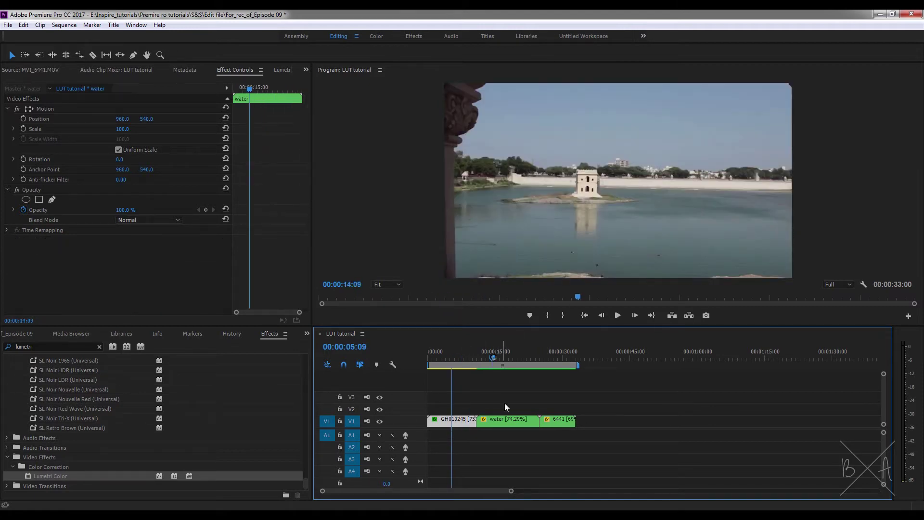
pyautogui.moveTo(39, 240); pyautogui.dragTo(525, 424)
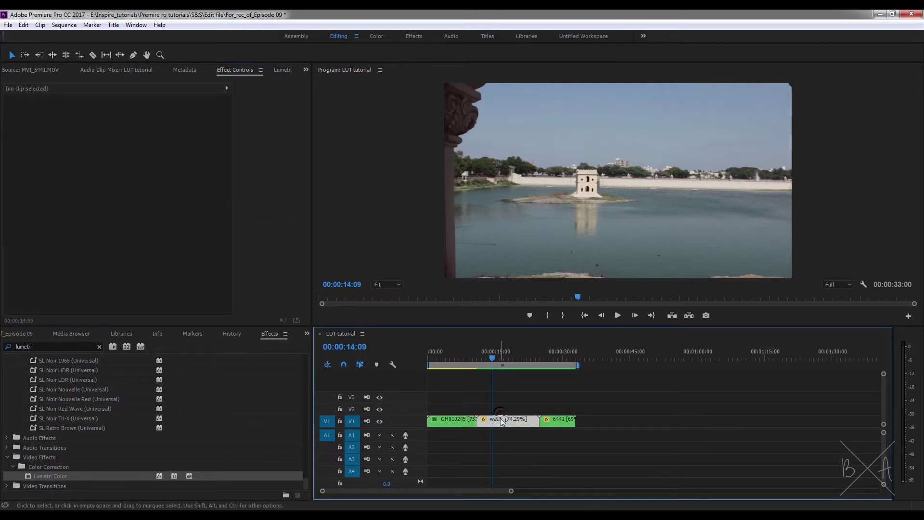
pyautogui.moveTo(496, 360); pyautogui.dragTo(548, 367)
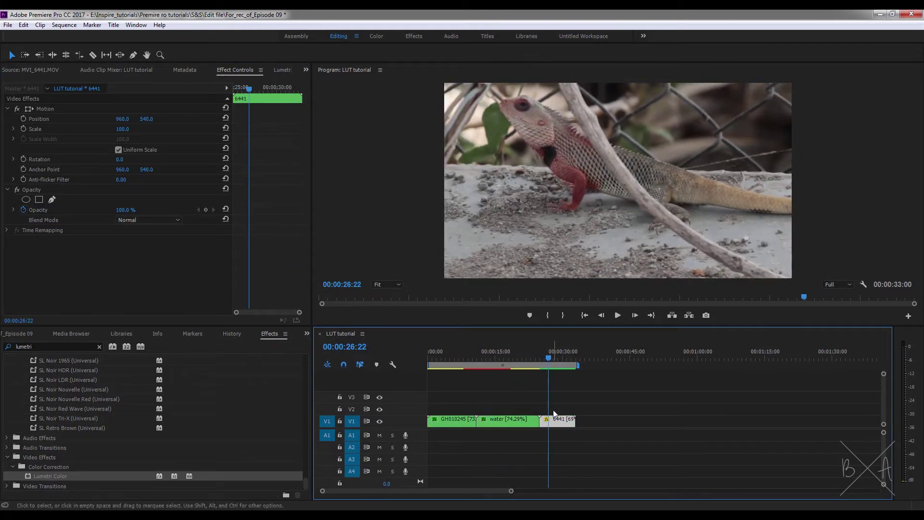
pyautogui.hotkey('ctrl', 'v')
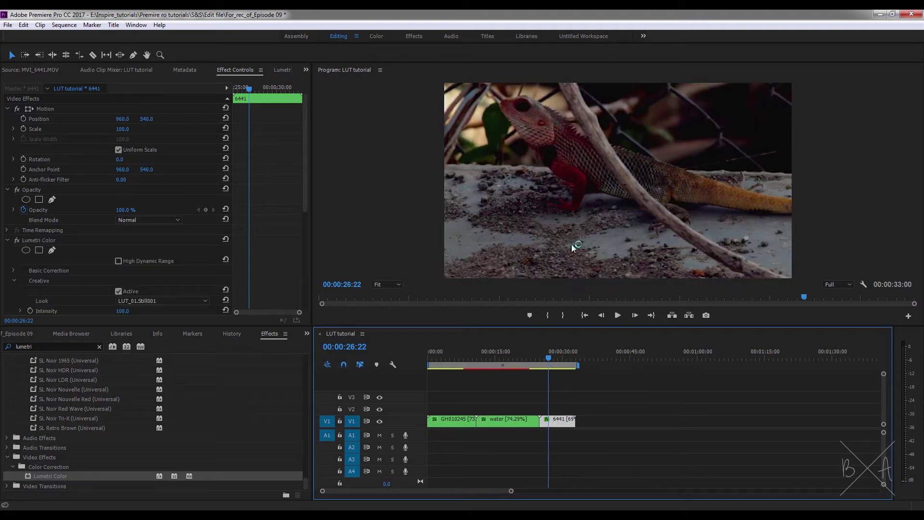
pyautogui.hotkey('ctrl', 'z')
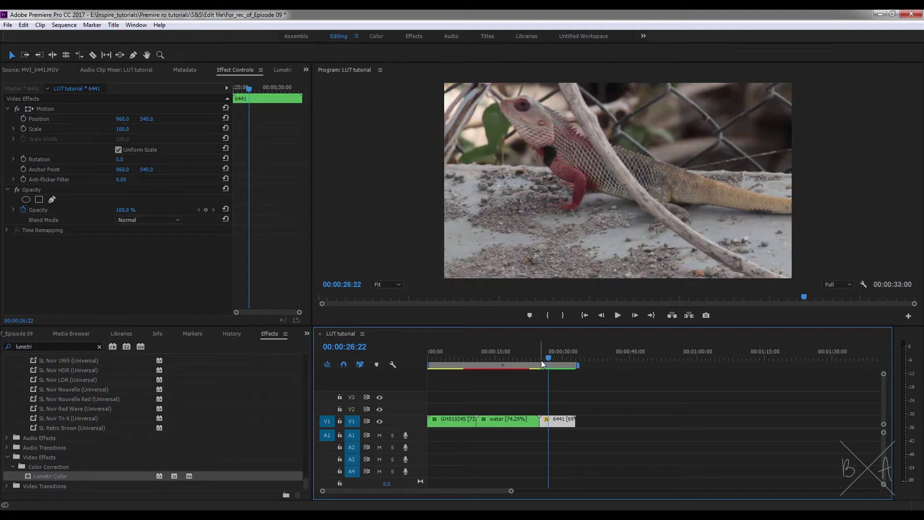
pyautogui.hotkey('ctrl', 'shift', 'z')
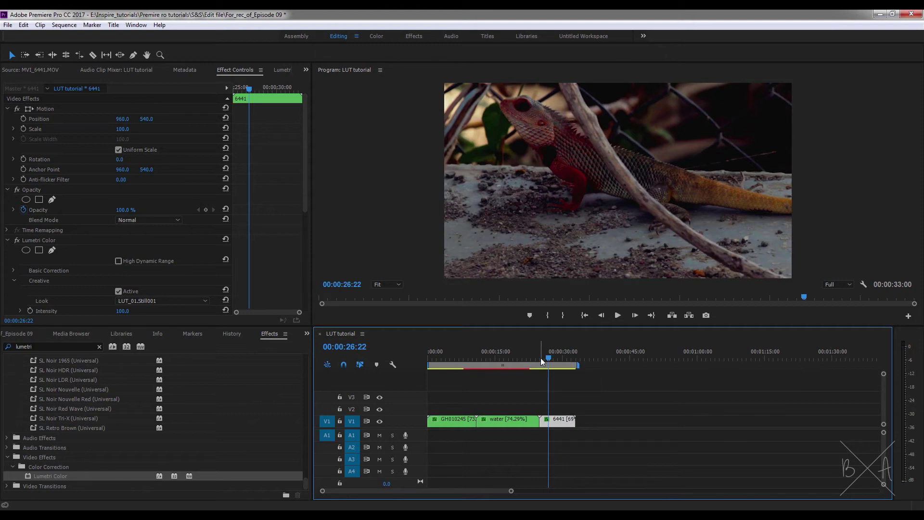
# - Set the exposure in the water clip's Lumetri Basic Correction to 1.0
pyautogui.moveTo(541, 357); pyautogui.dragTo(489, 355)
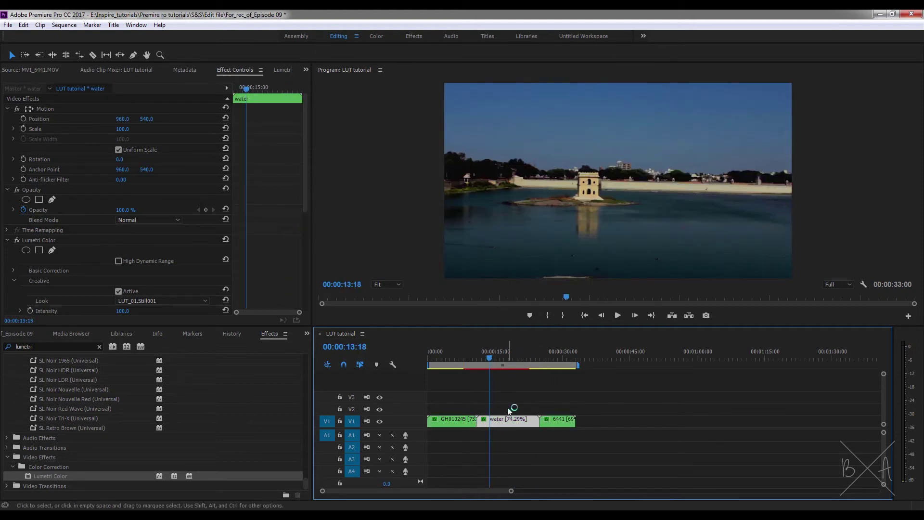
pyautogui.moveTo(304, 154); pyautogui.dragTo(270, 207)
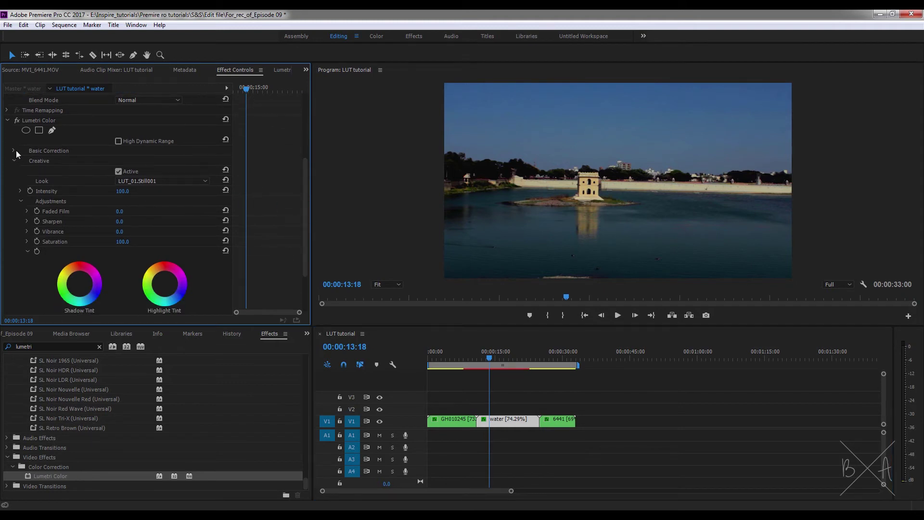
pyautogui.click(14, 151)
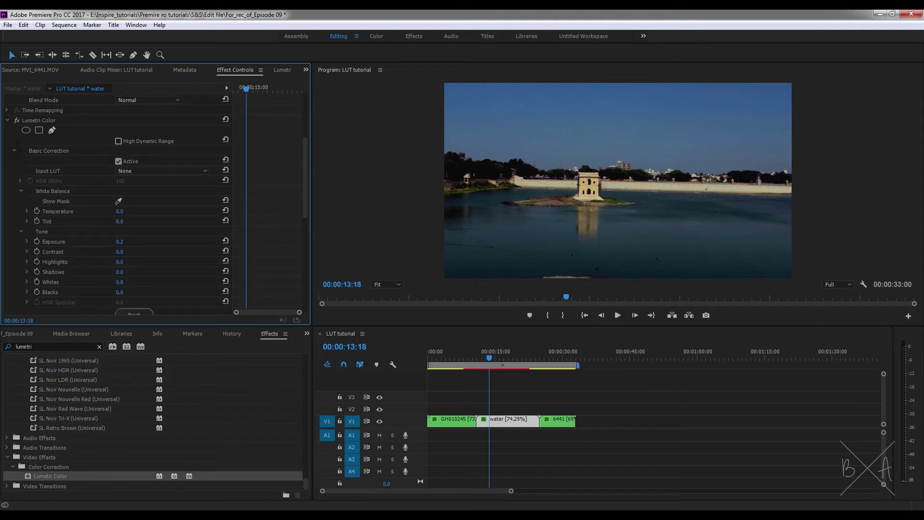
pyautogui.moveTo(122, 243)
pyautogui.mouseDown()
pyautogui.moveTo(143, 242)
pyautogui.moveTo(133, 242)
pyautogui.mouseUp()
pyautogui.click(123, 242)
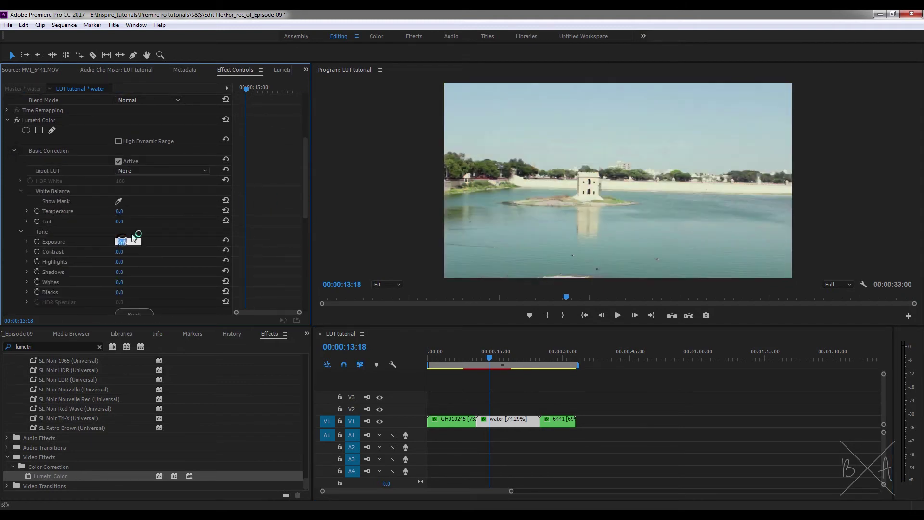
pyautogui.write('1')
pyautogui.press('Return')
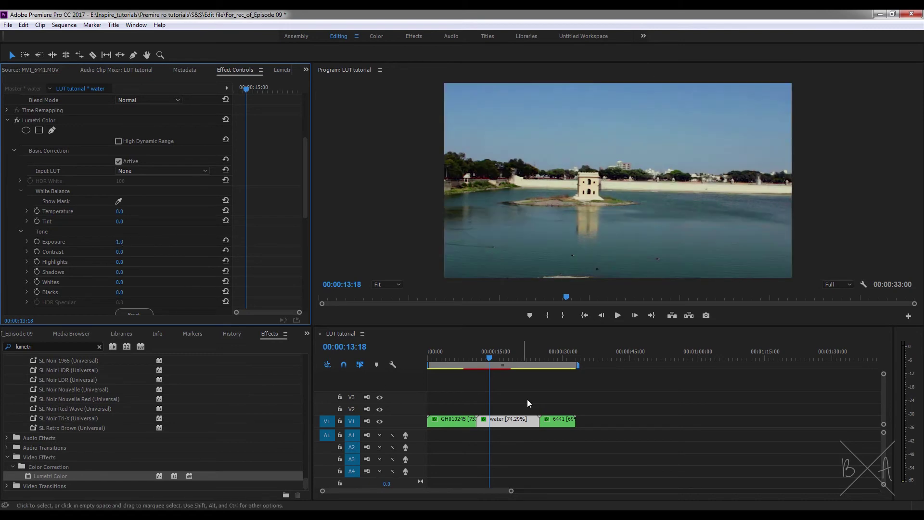
# - Set the exposure in the 6441 lizard clip's Lumetri Basic Correction to 1.0
pyautogui.click(549, 357)
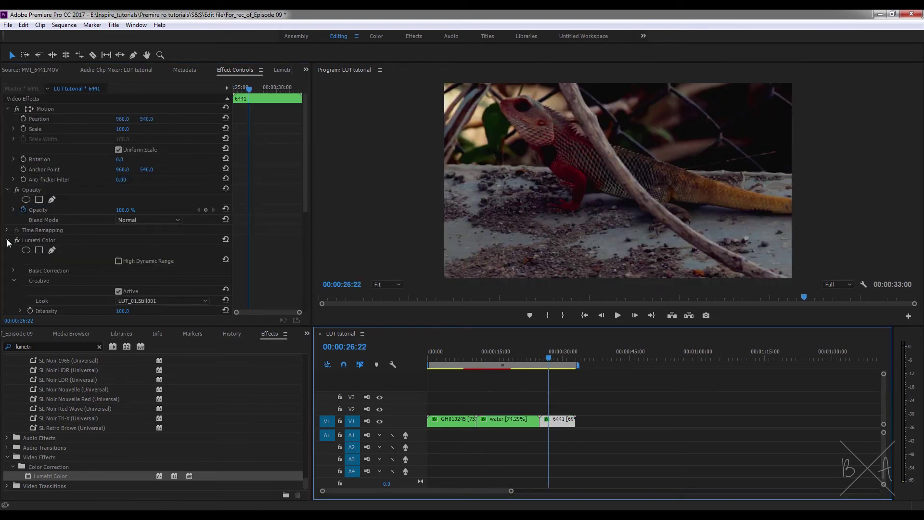
pyautogui.moveTo(304, 153); pyautogui.dragTo(299, 213)
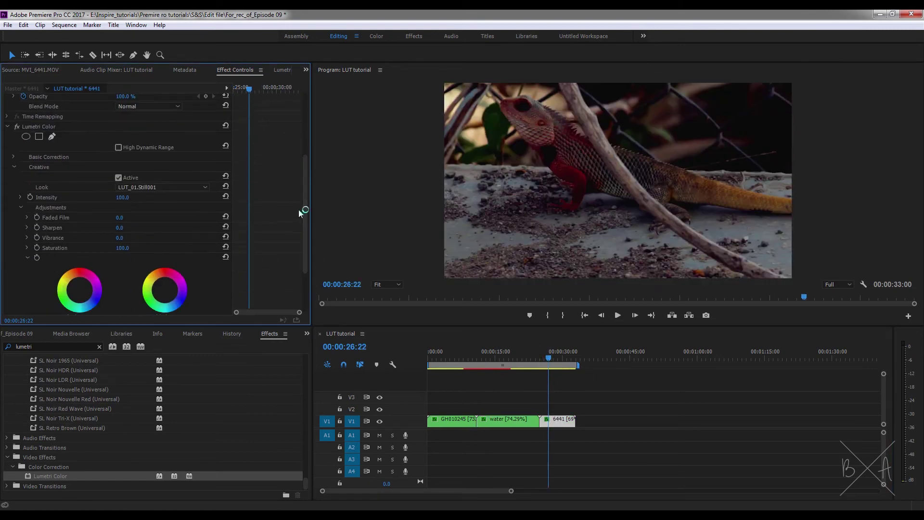
pyautogui.click(14, 157)
pyautogui.click(120, 247)
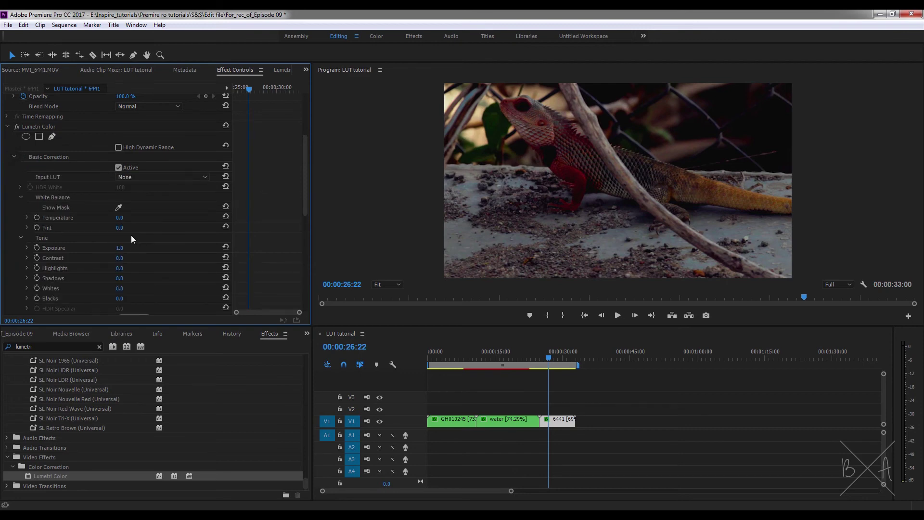